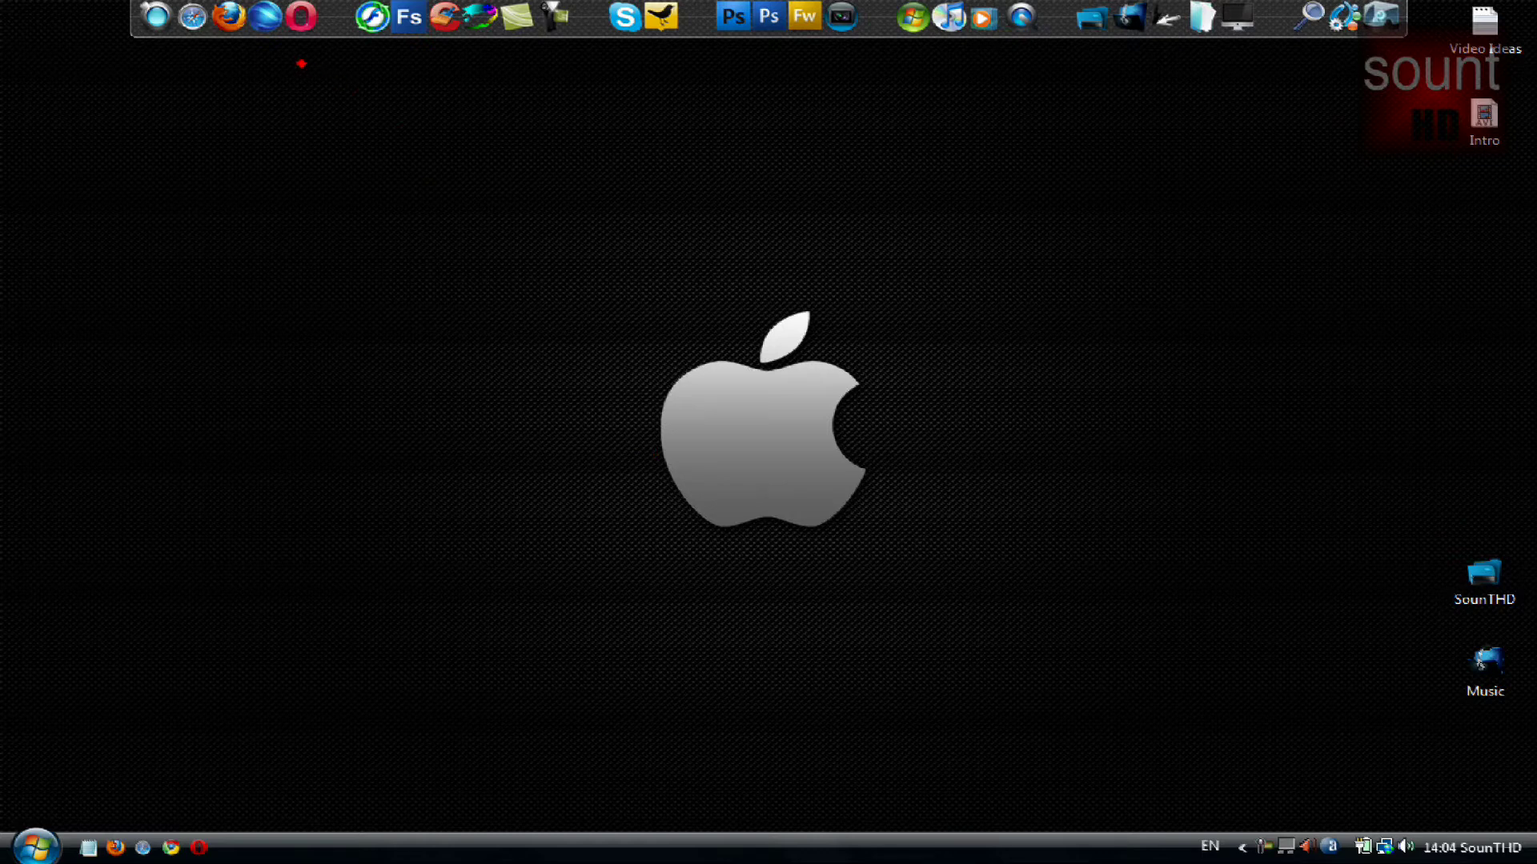
- Open ccleaner.com in Google Chrome
click(262, 18)
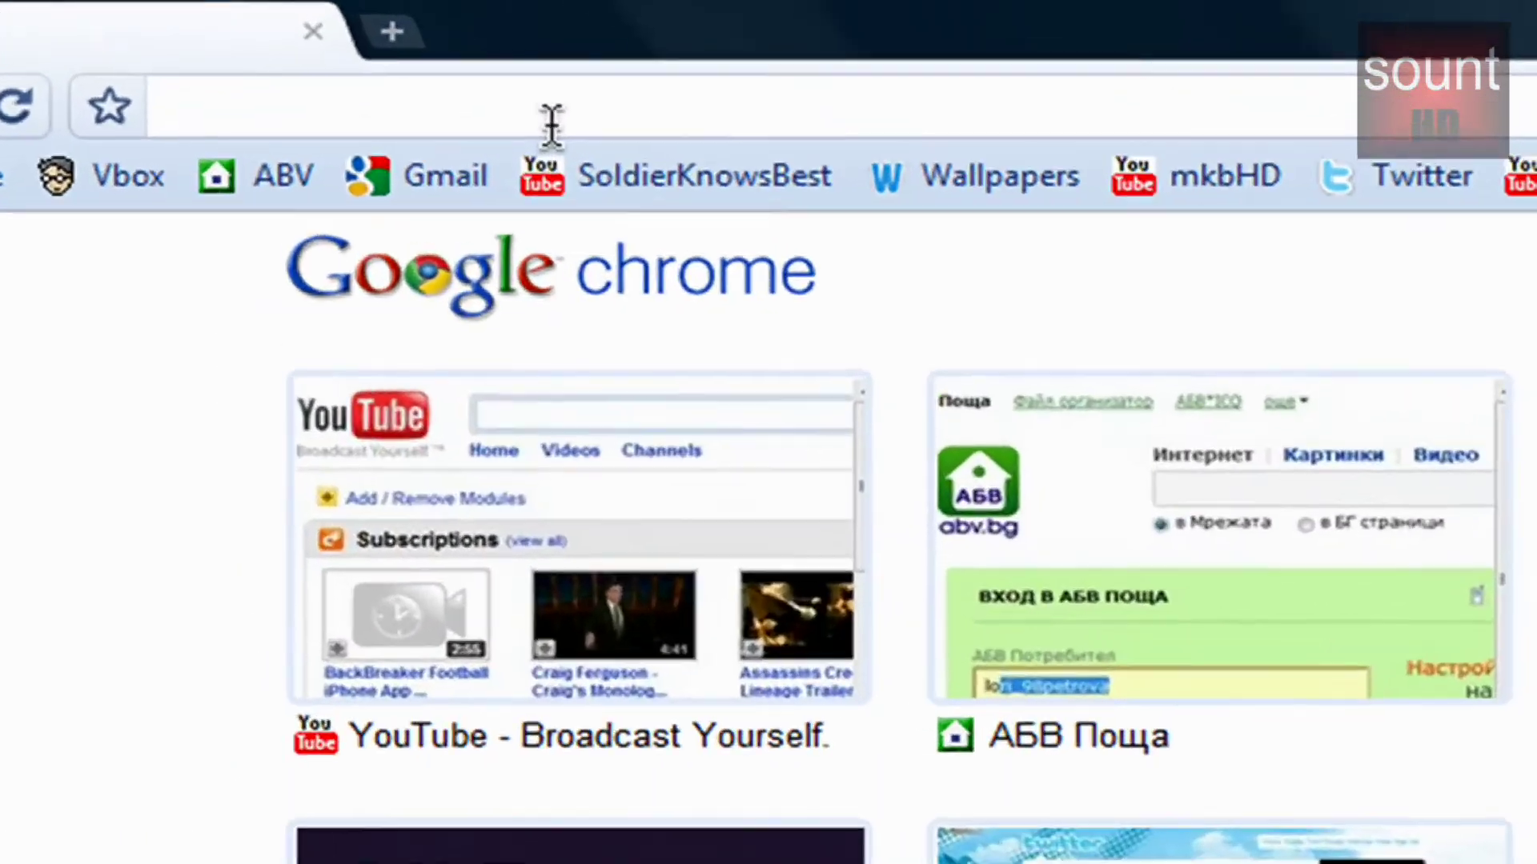
text(ccl)
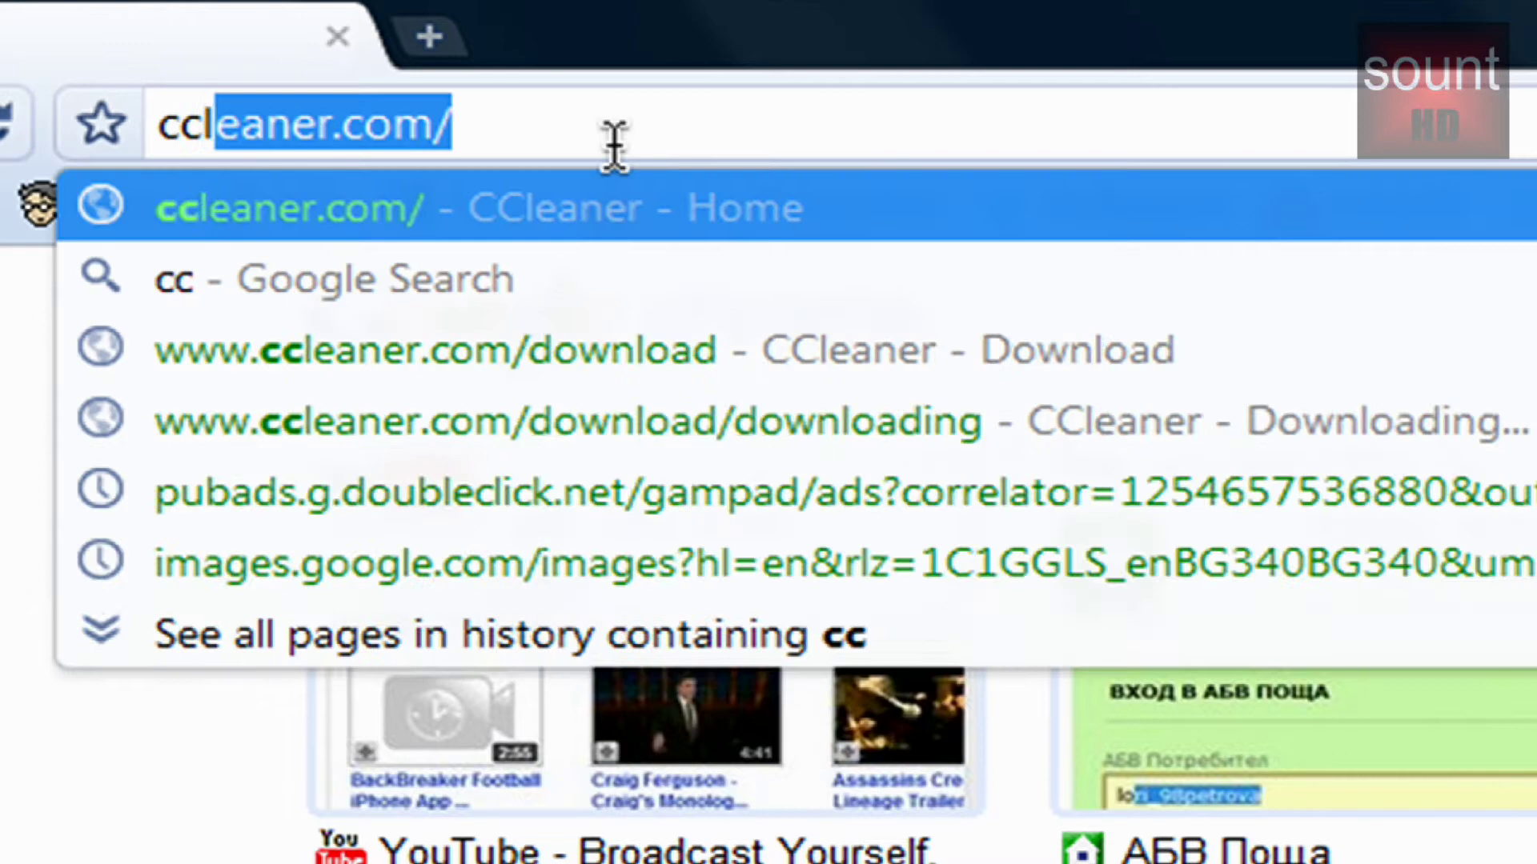
text(eaner.com)
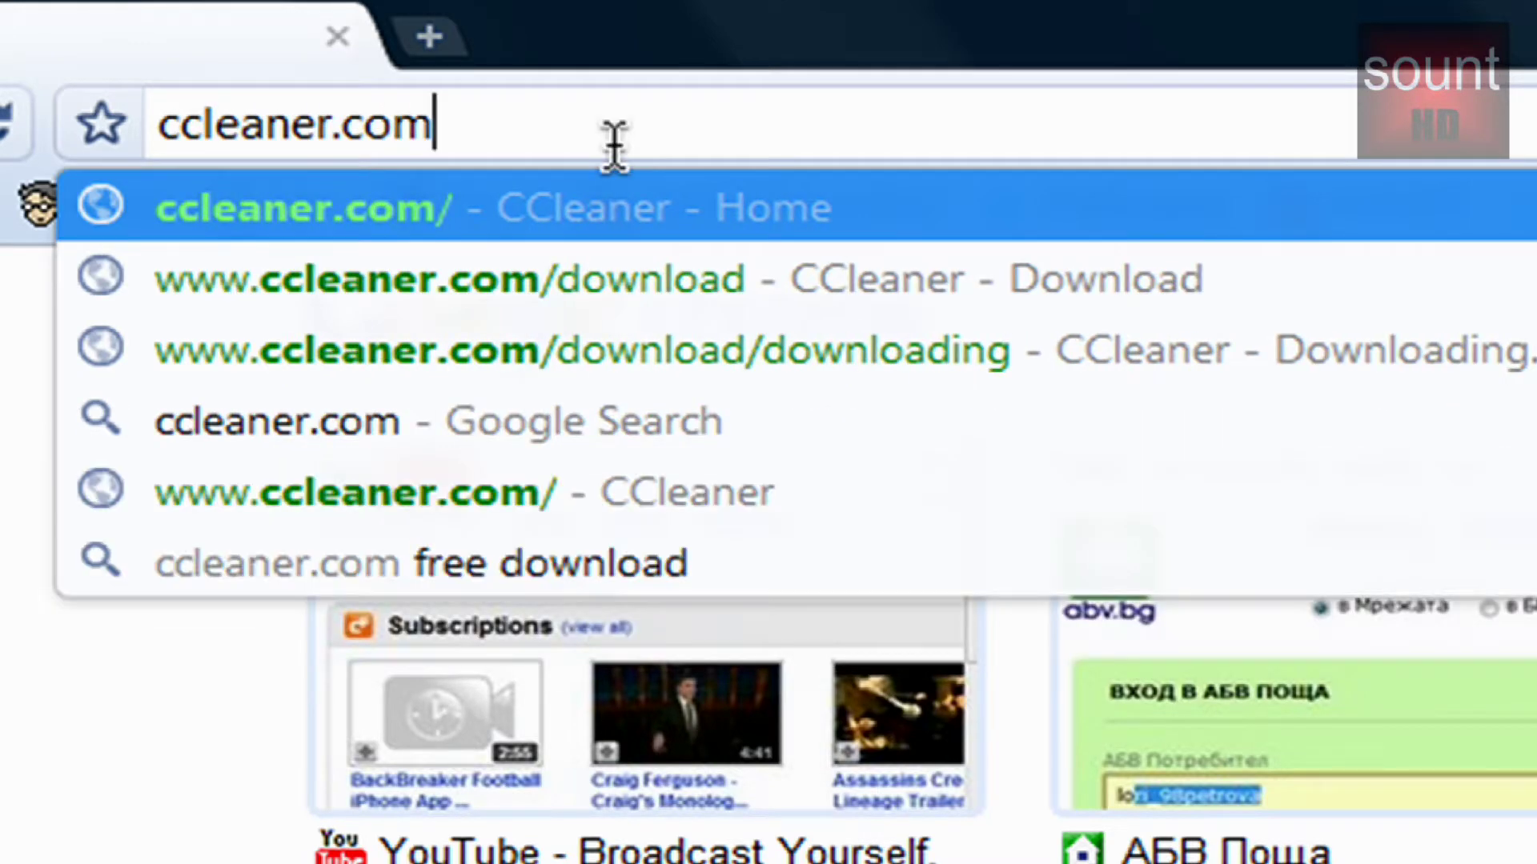
key(Return)
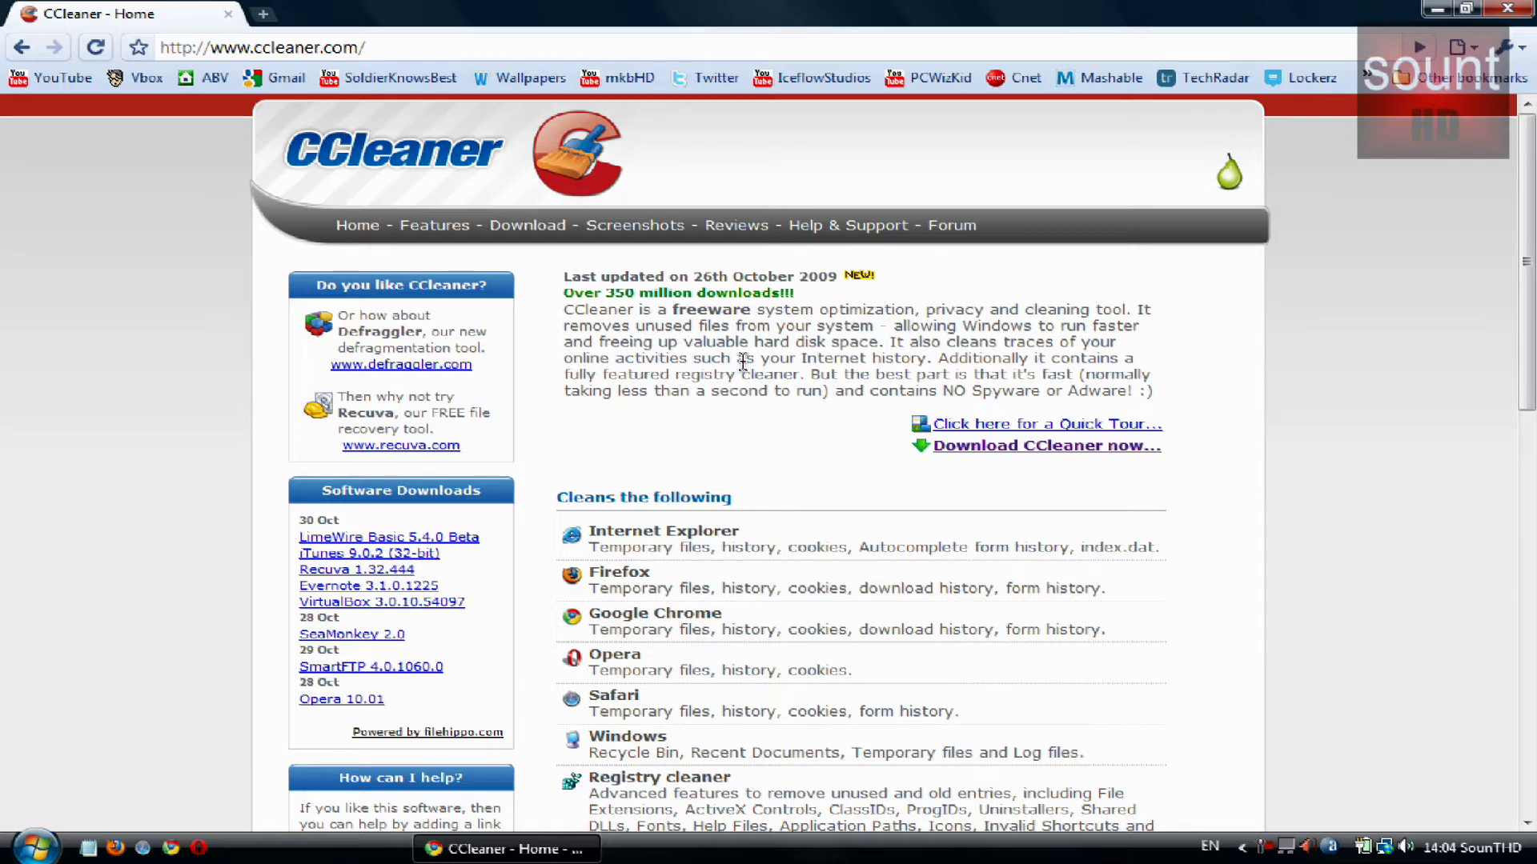
- Download ccsetup225.exe via the Alternative Download link, keep it, and launch it
click(986, 447)
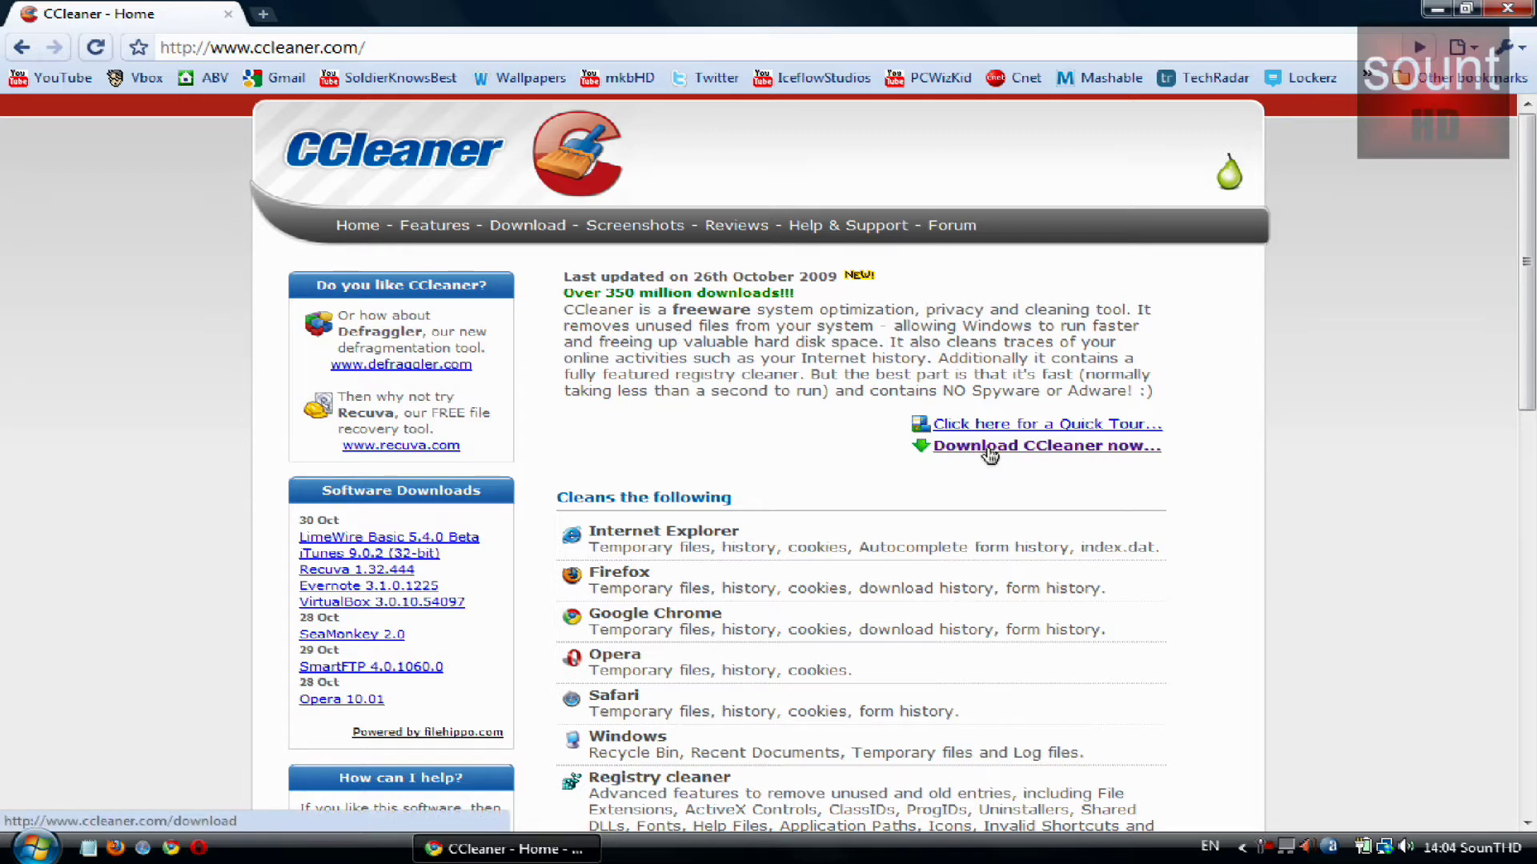
scroll(278, 385, down, 1)
scroll(277, 385, down, 1)
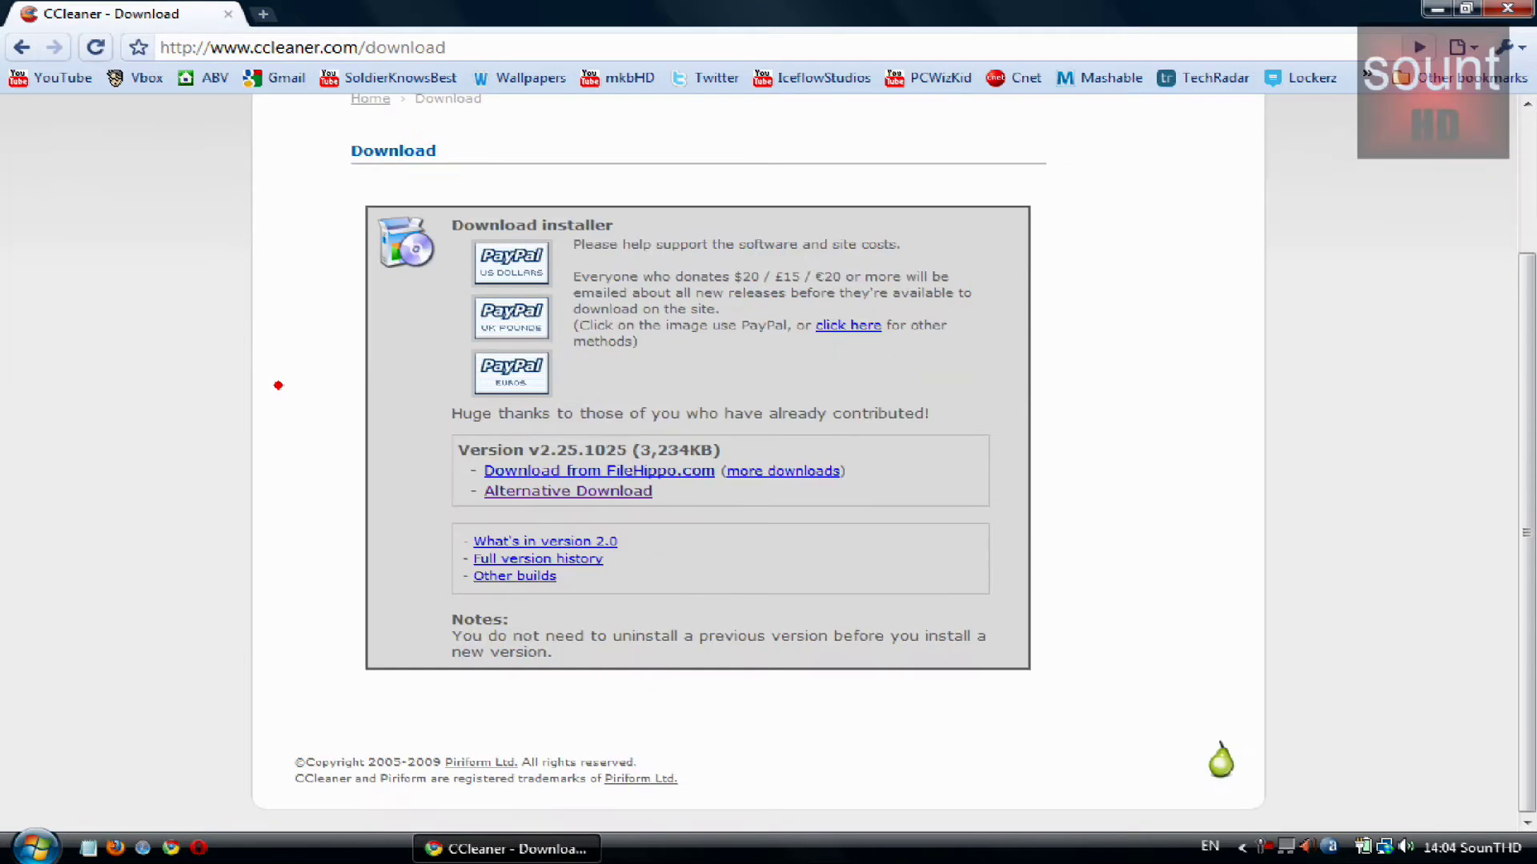
click(544, 492)
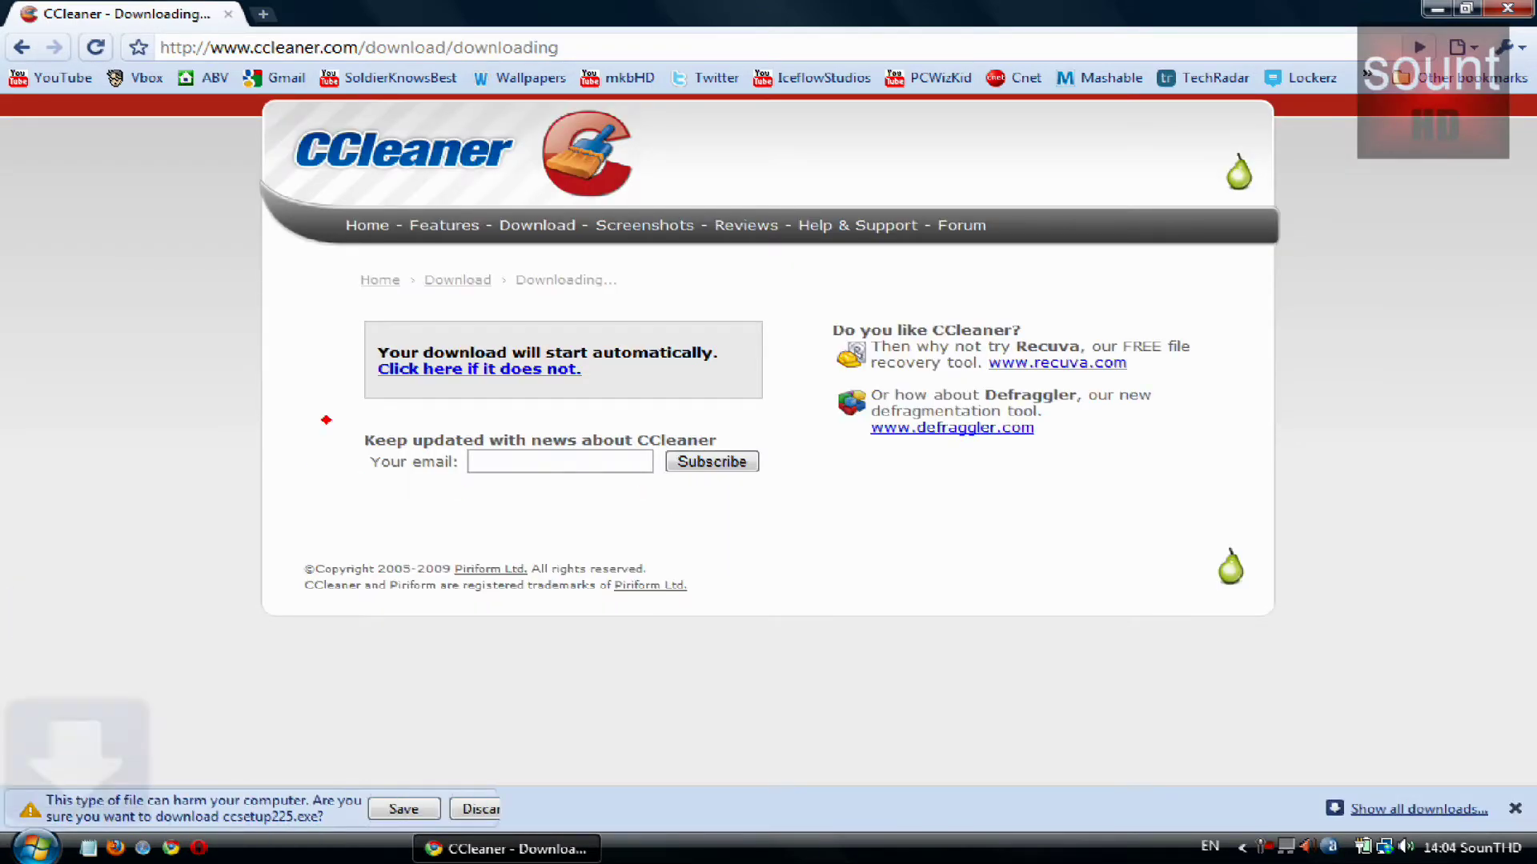
click(381, 804)
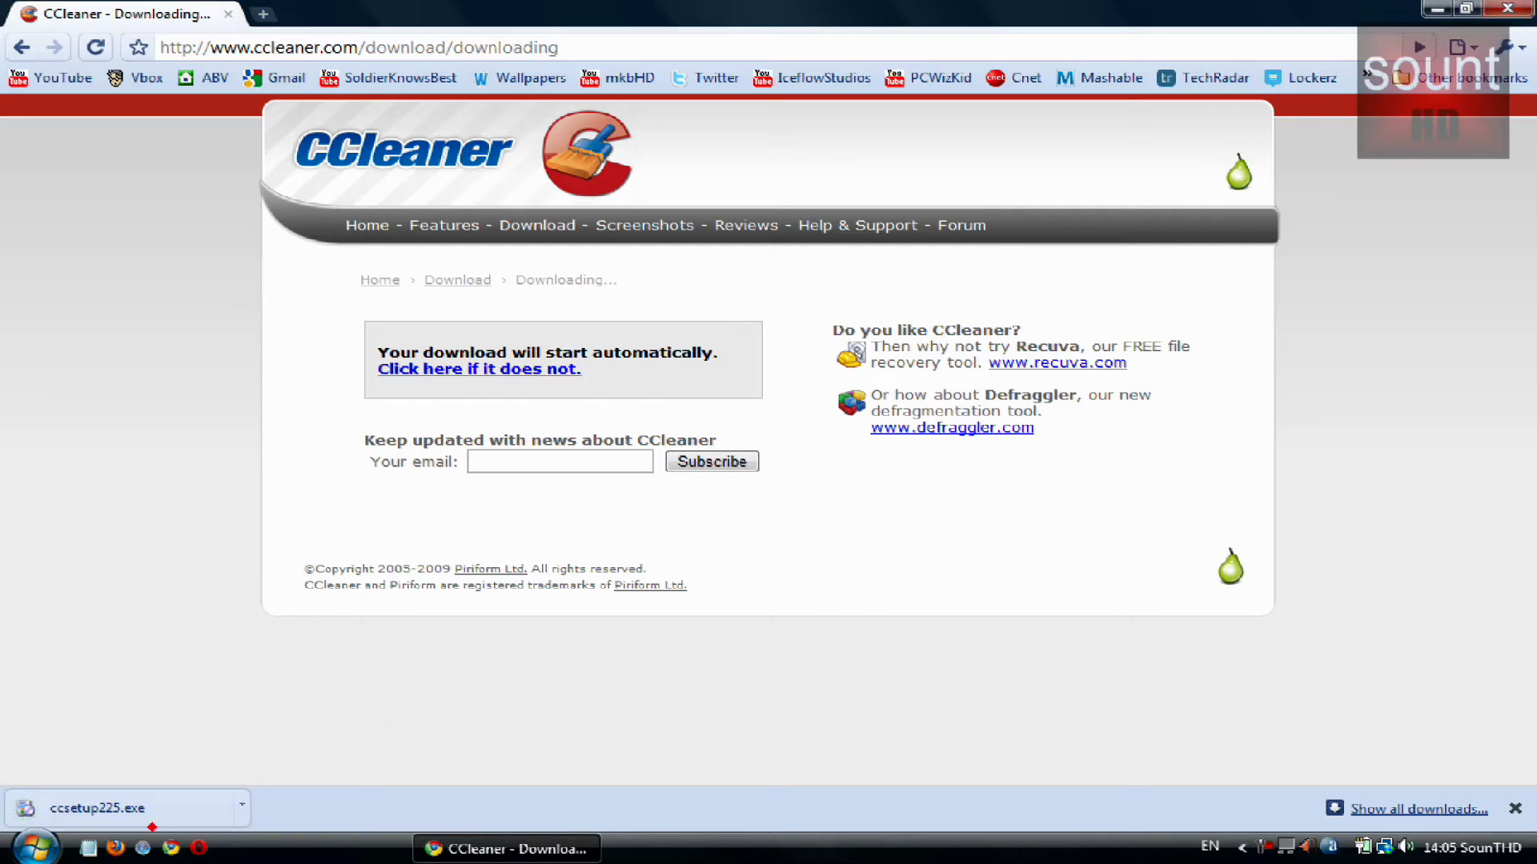
click(120, 808)
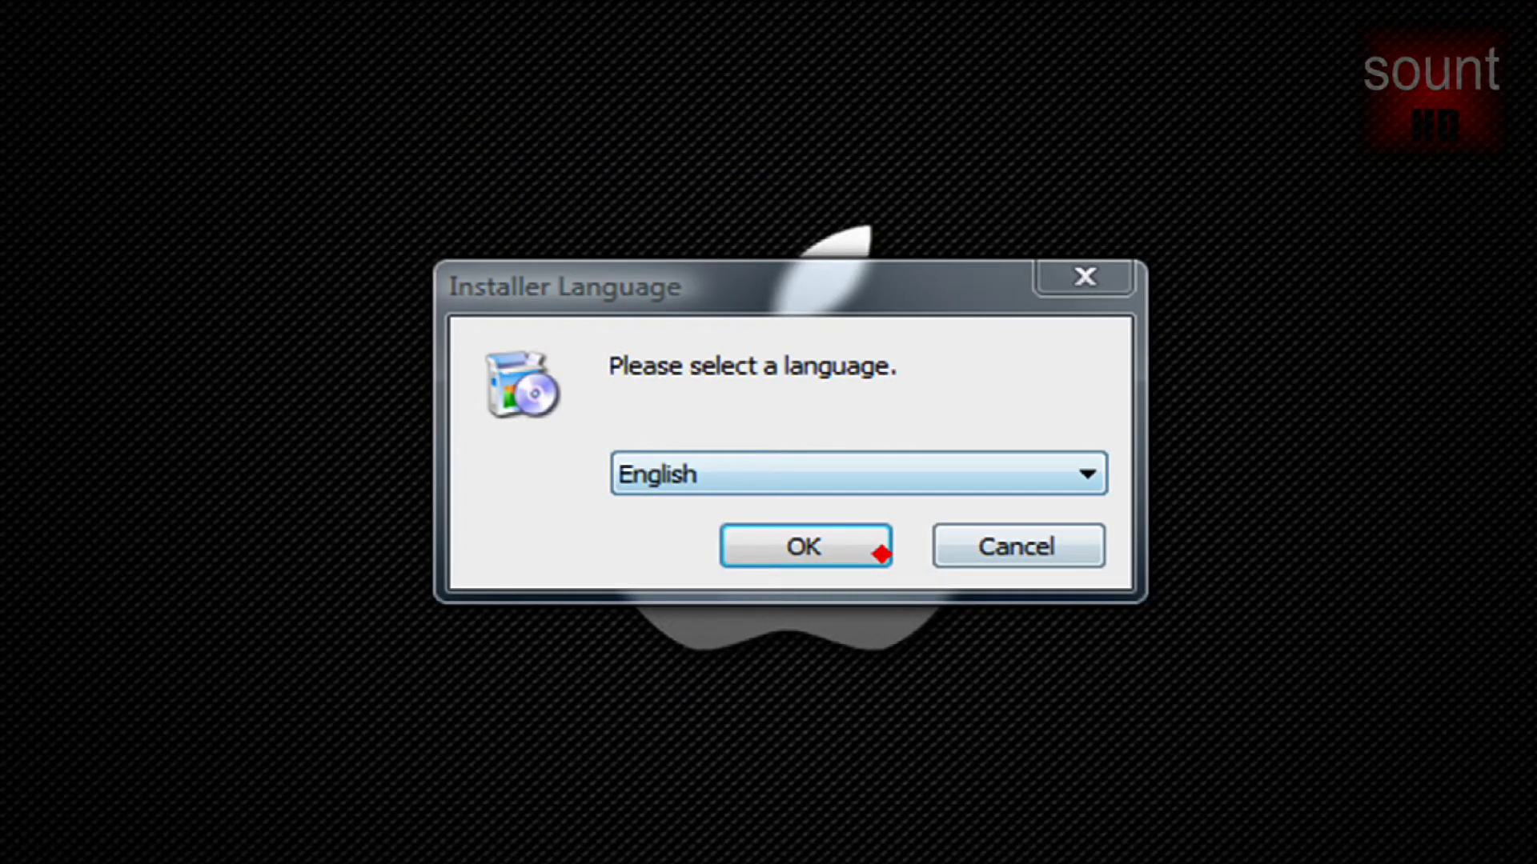
- Choose English and keep the default C:\Program Files\CCleaner install folder
click(832, 552)
click(1065, 786)
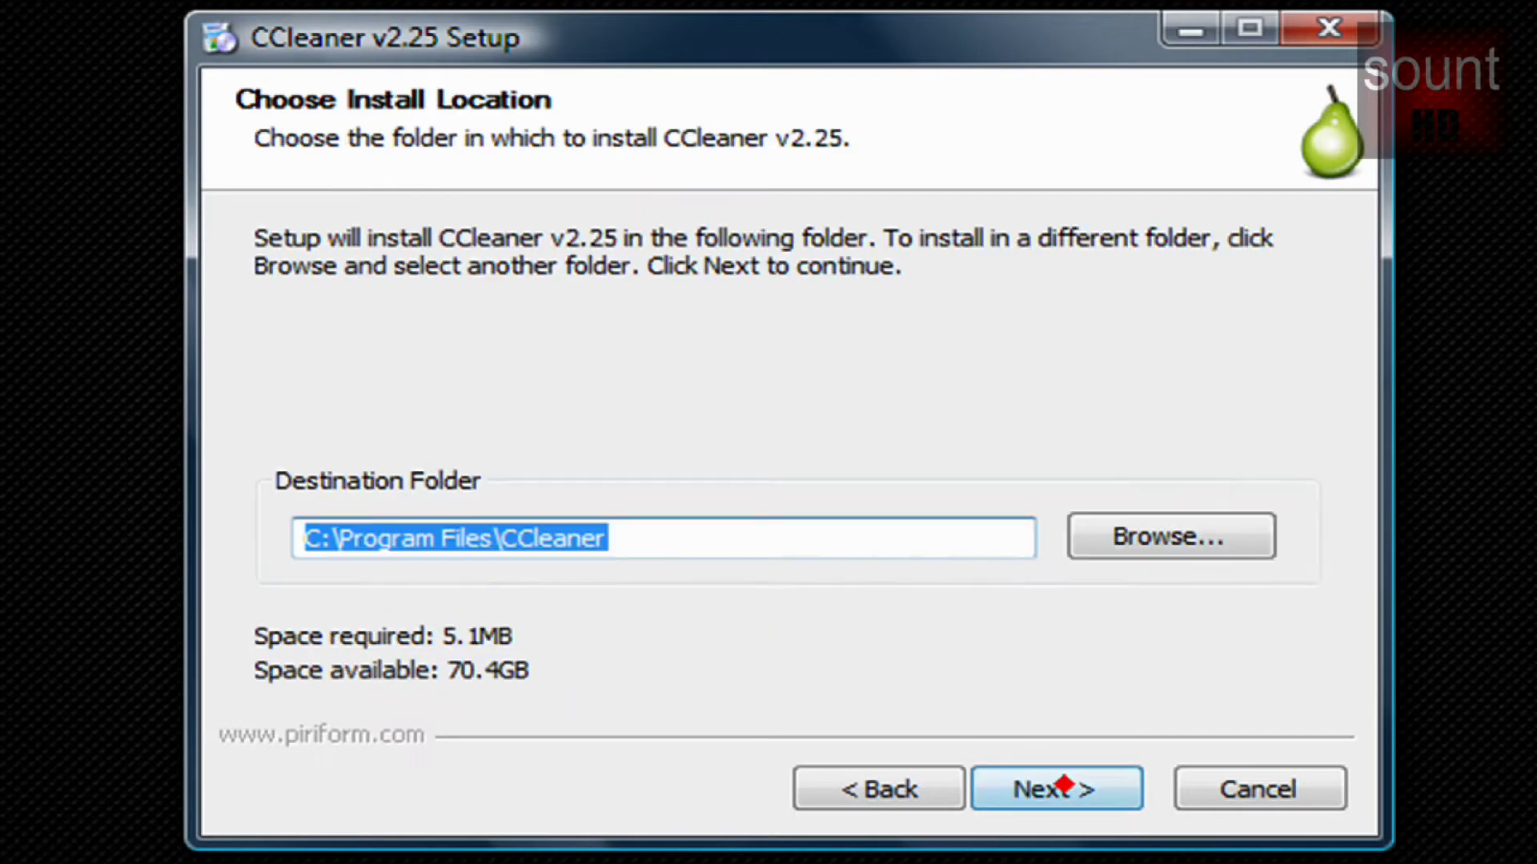
click(1065, 786)
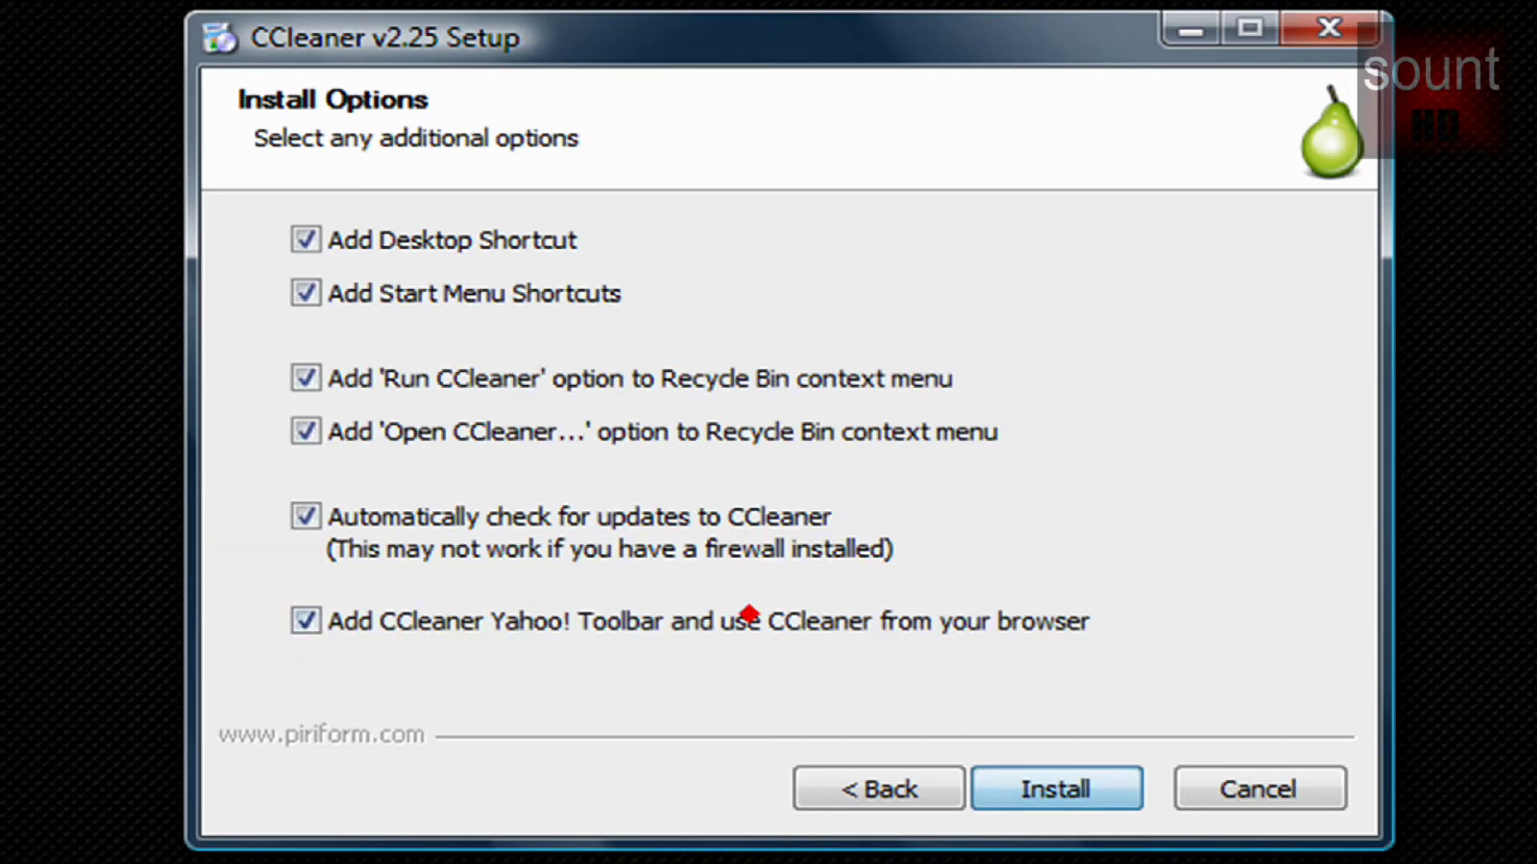
- Uncheck both recycle bin options, update checks and Yahoo! Toolbar, then install and finish
click(436, 397)
click(444, 440)
click(429, 521)
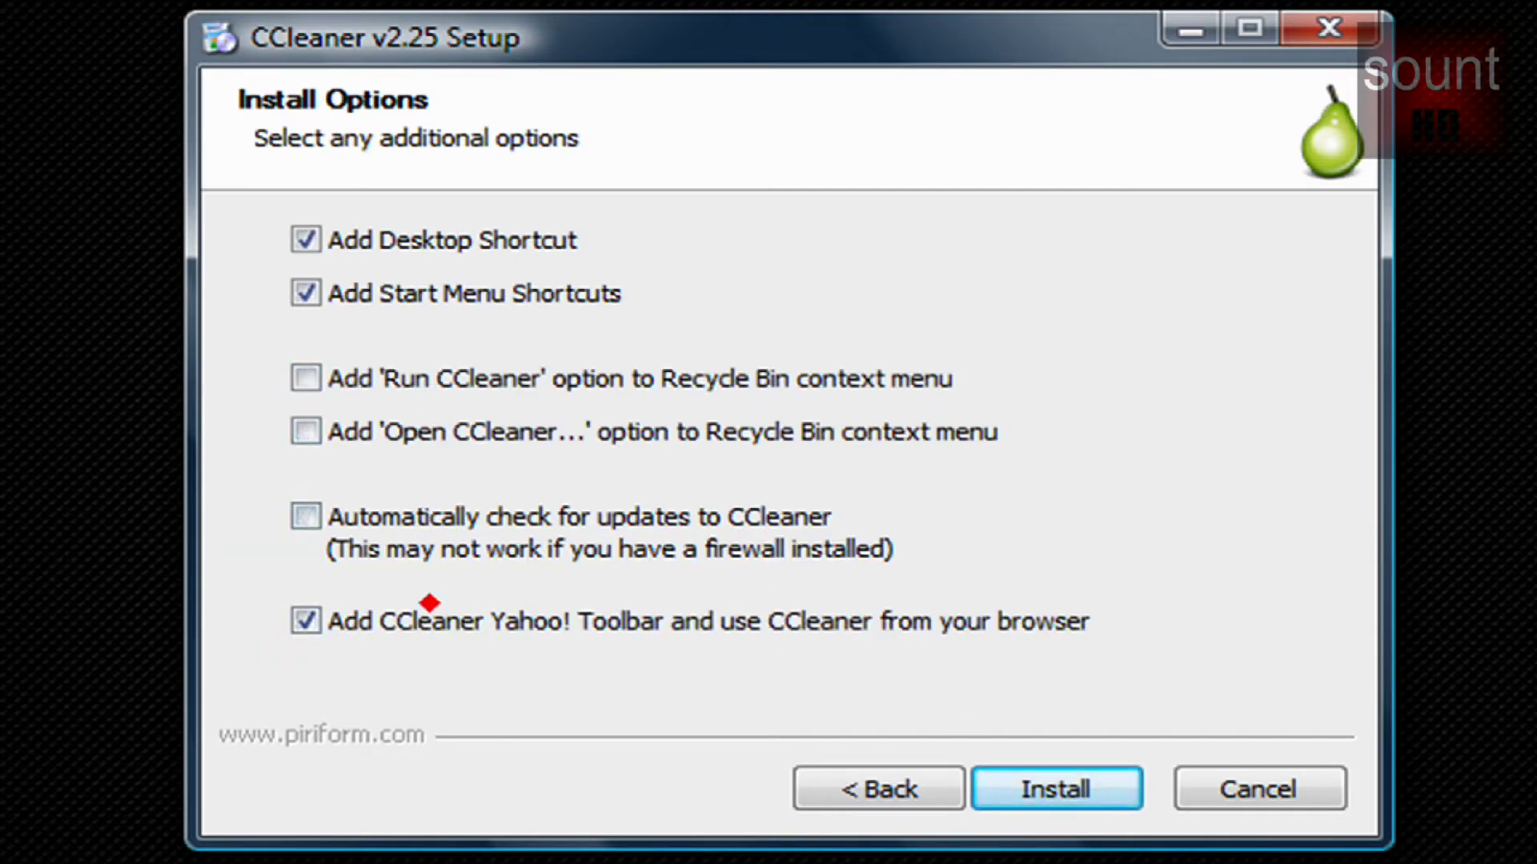
click(440, 627)
click(1107, 795)
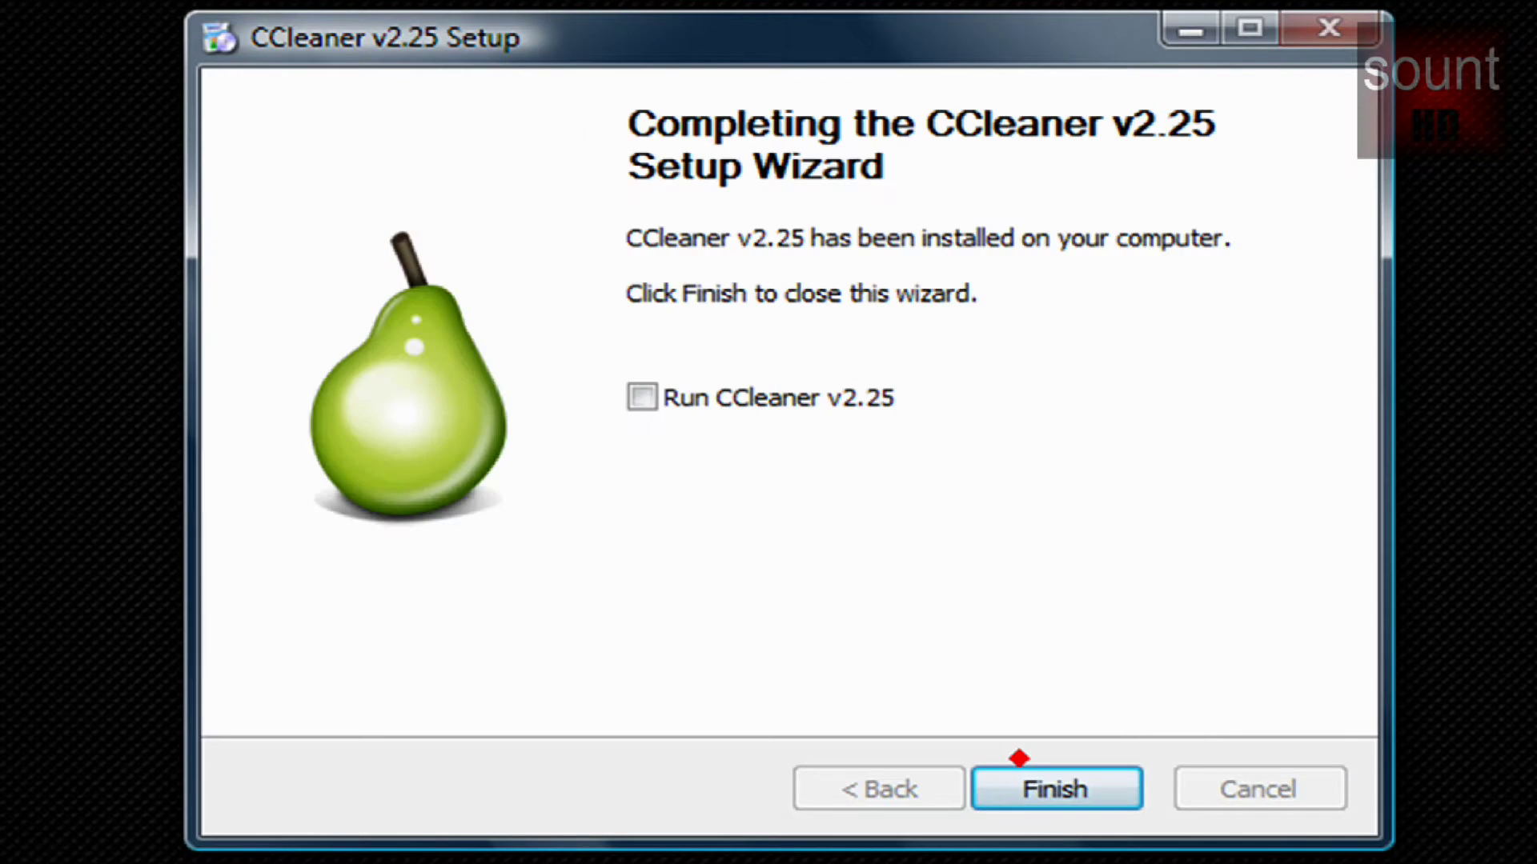
click(1049, 789)
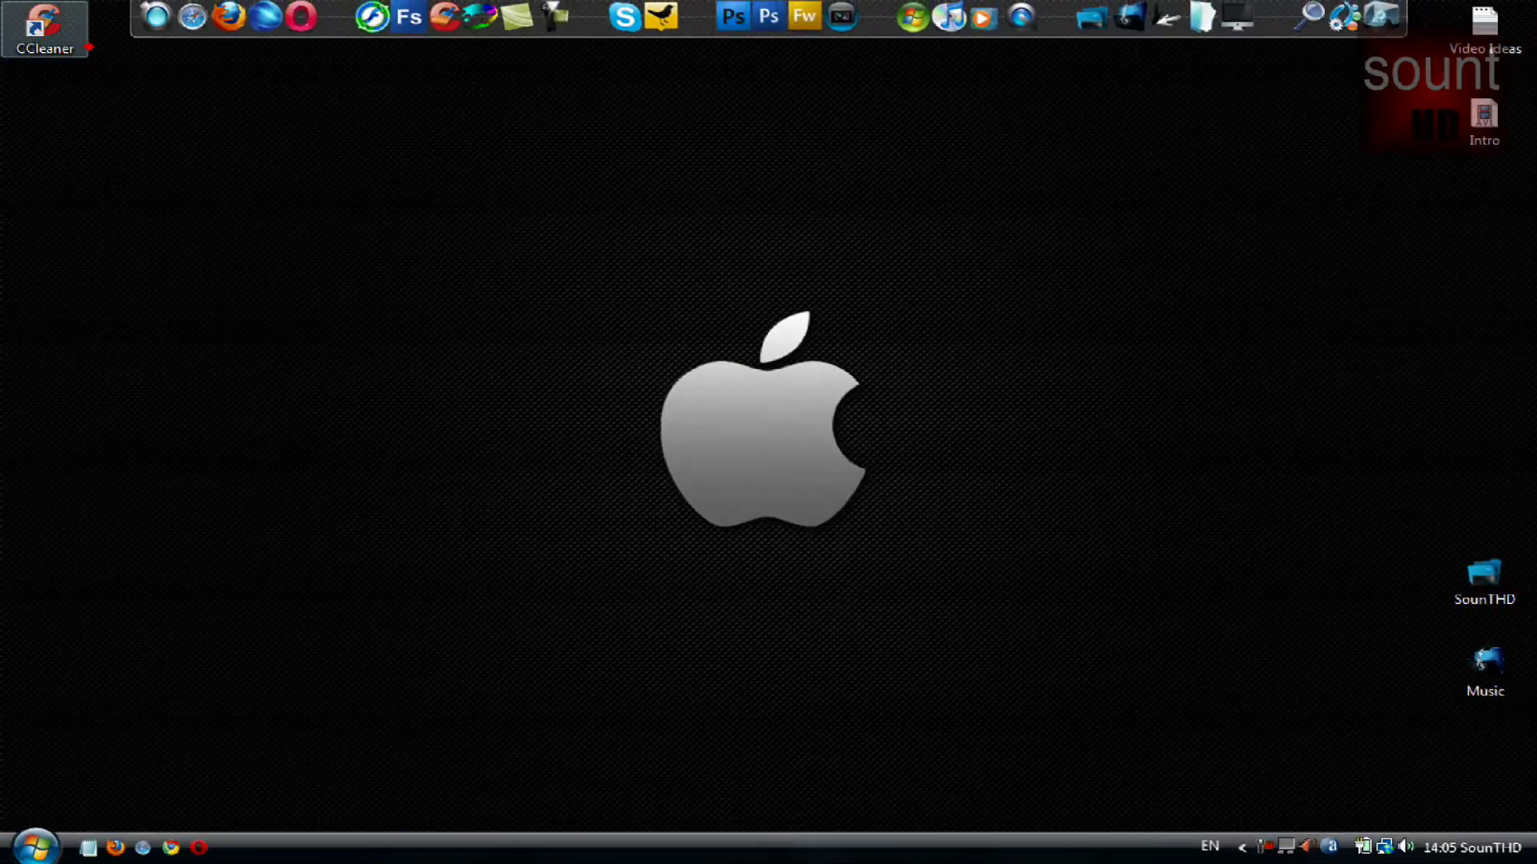
- Start CCleaner v2.25 from its desktop shortcut
double_click(64, 36)
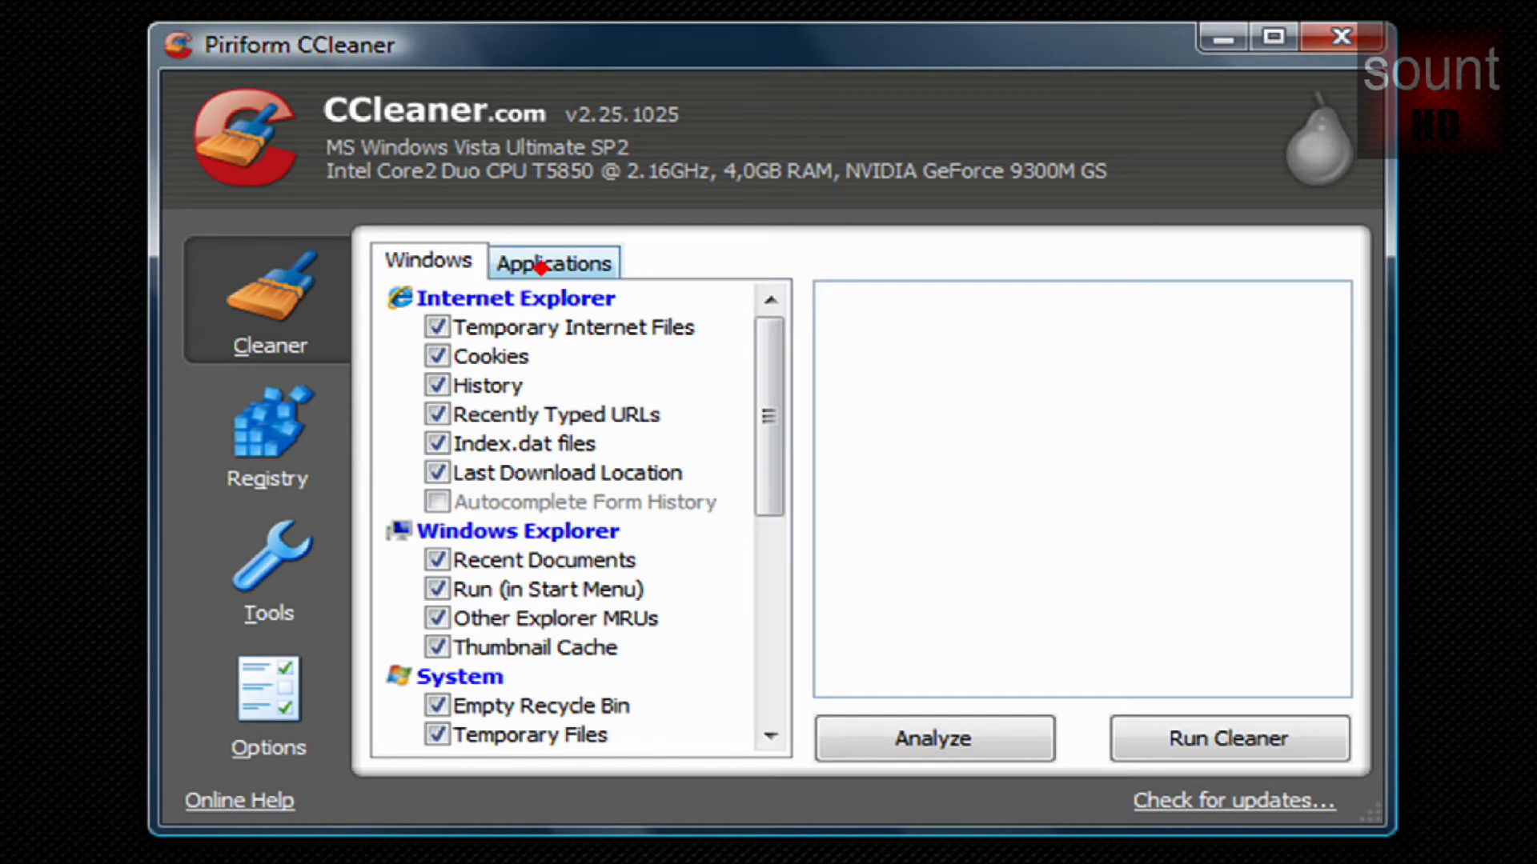
- On the Applications tab, uncheck all Firefox, Opera and Safari cookie, cache and history items
click(510, 267)
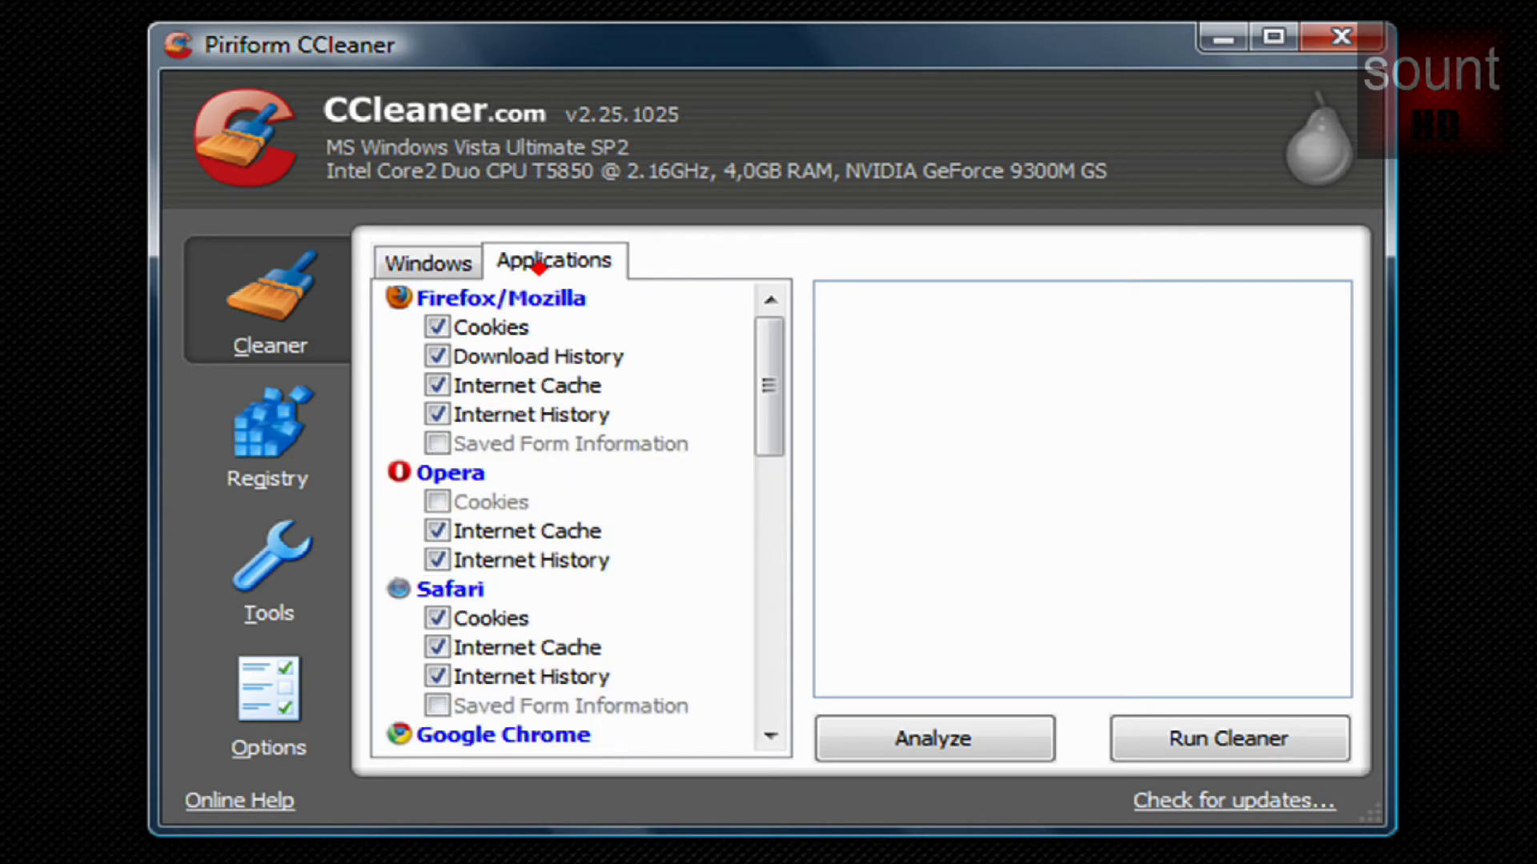
click(491, 327)
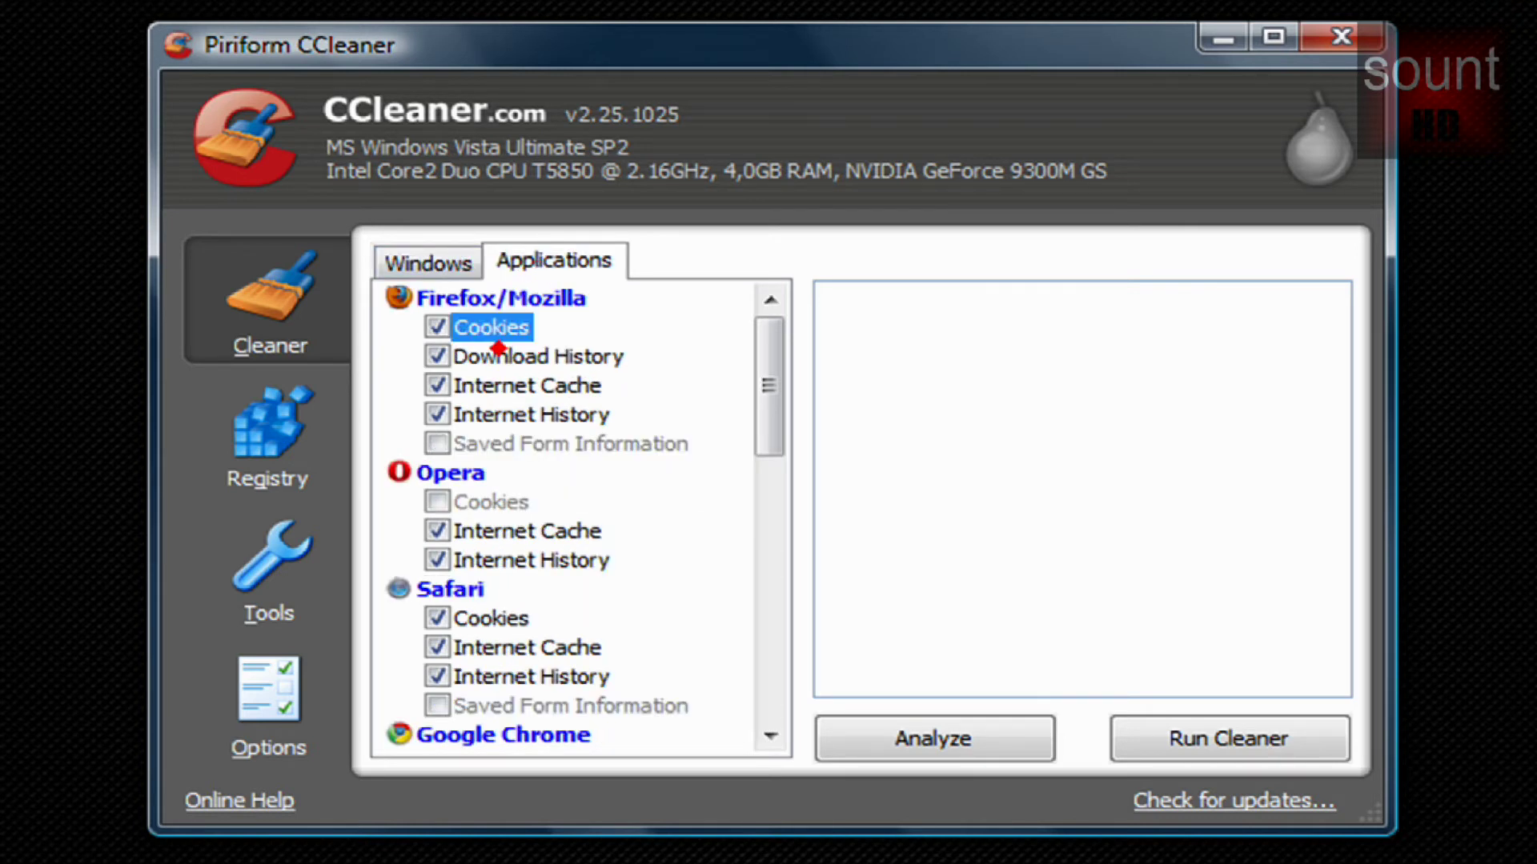
click(437, 355)
click(437, 385)
click(437, 414)
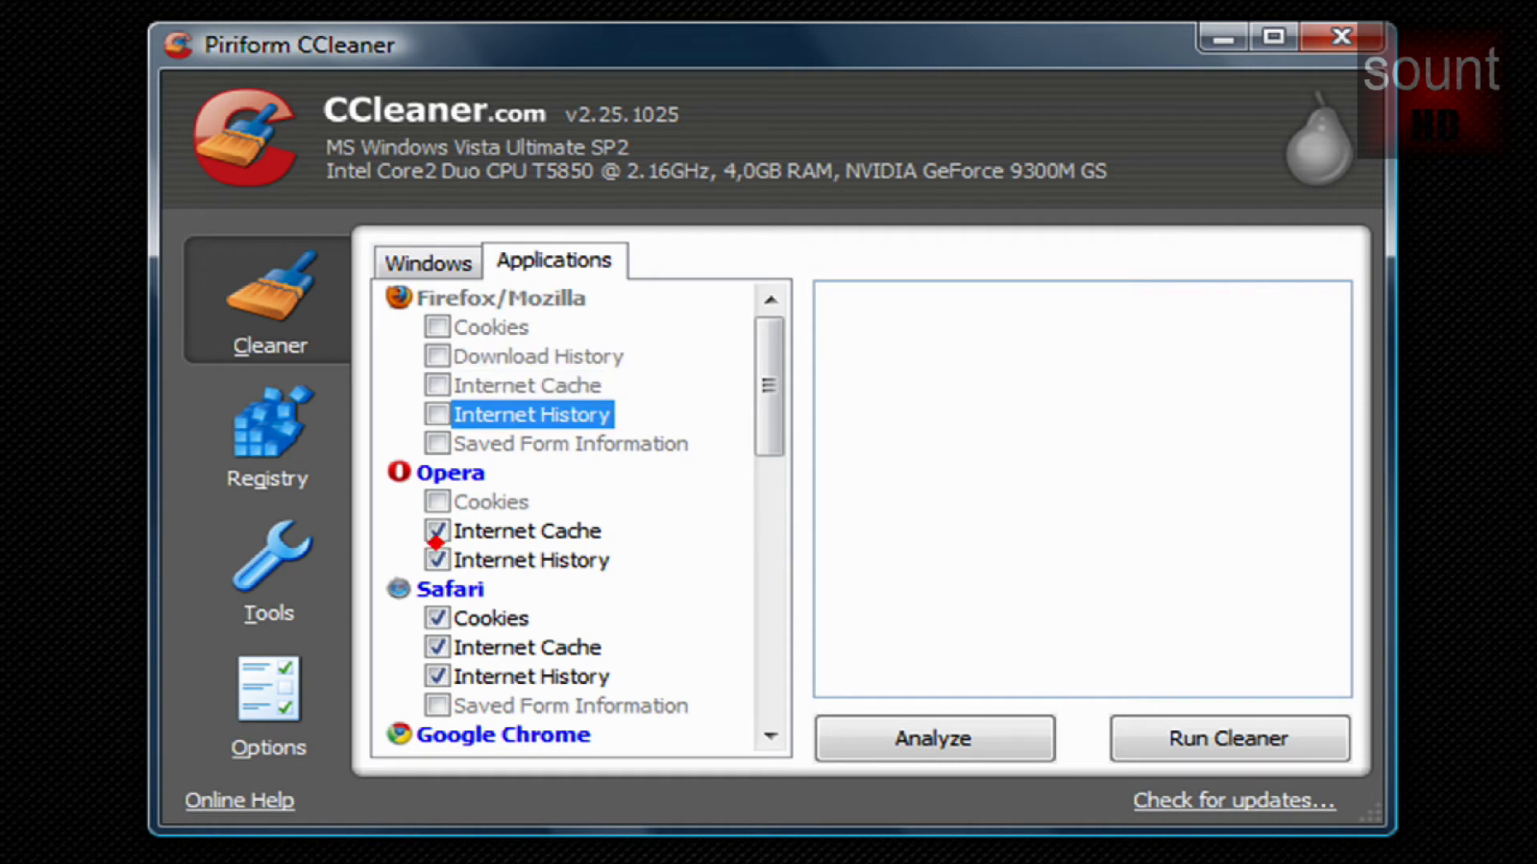
click(437, 530)
click(437, 560)
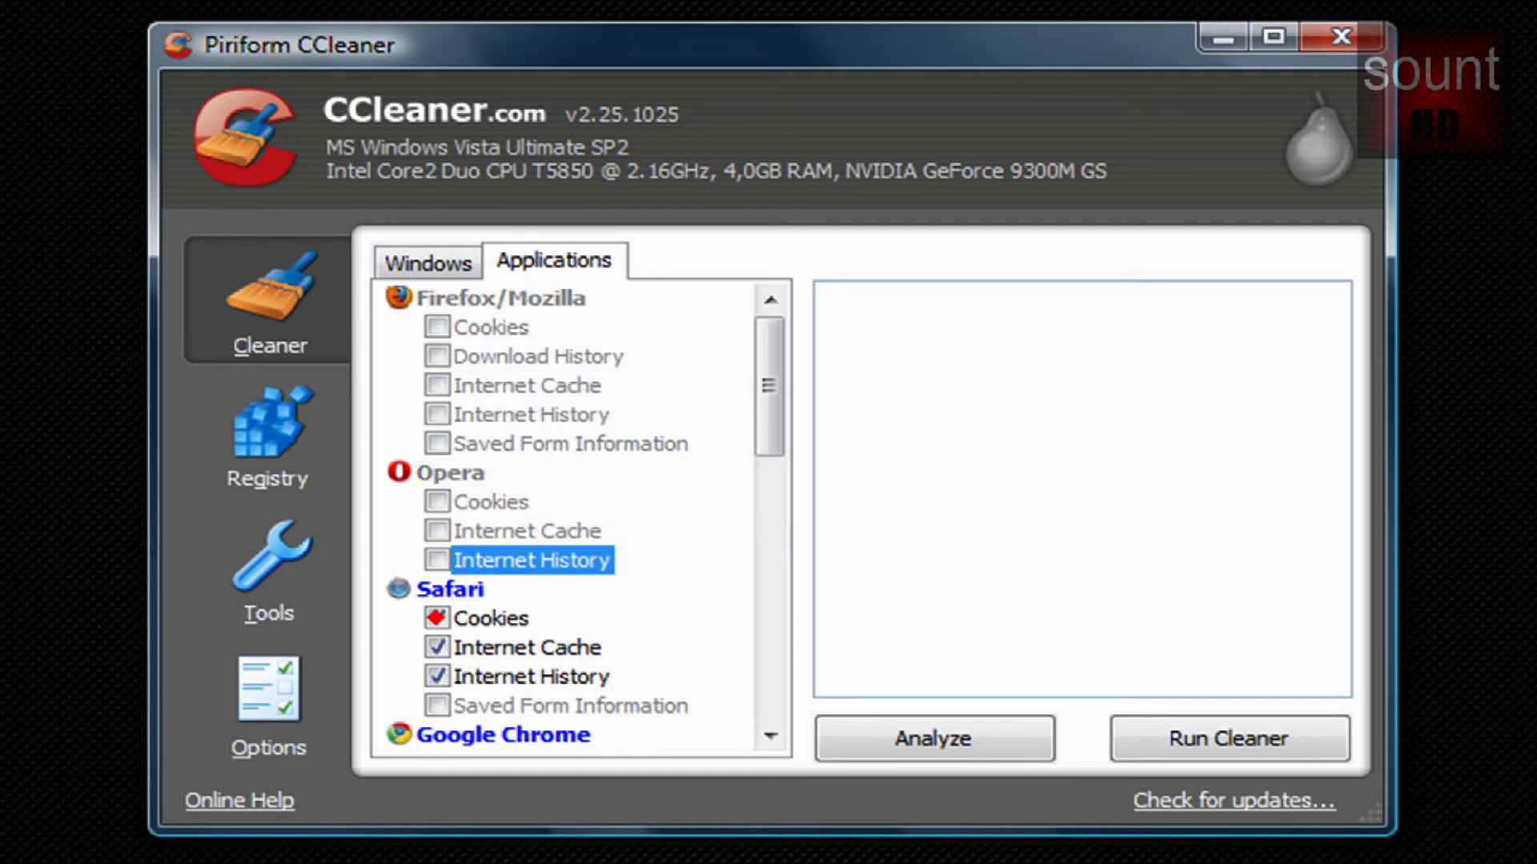
click(437, 617)
click(437, 646)
click(437, 675)
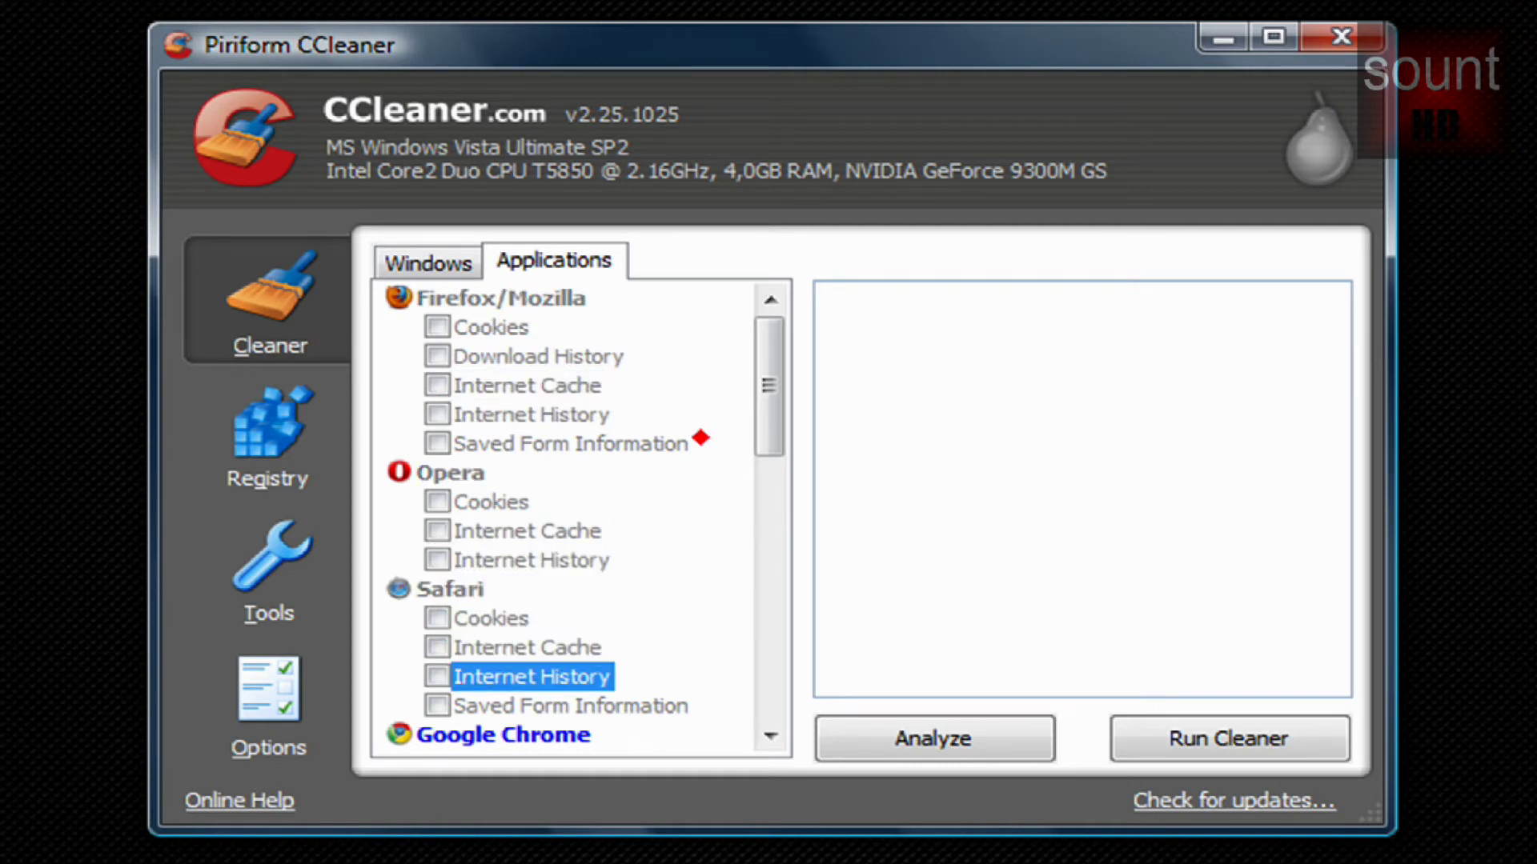
- Uncheck Google Chrome cookies, download history, internet cache and internet history
scroll(751, 470, down, 3)
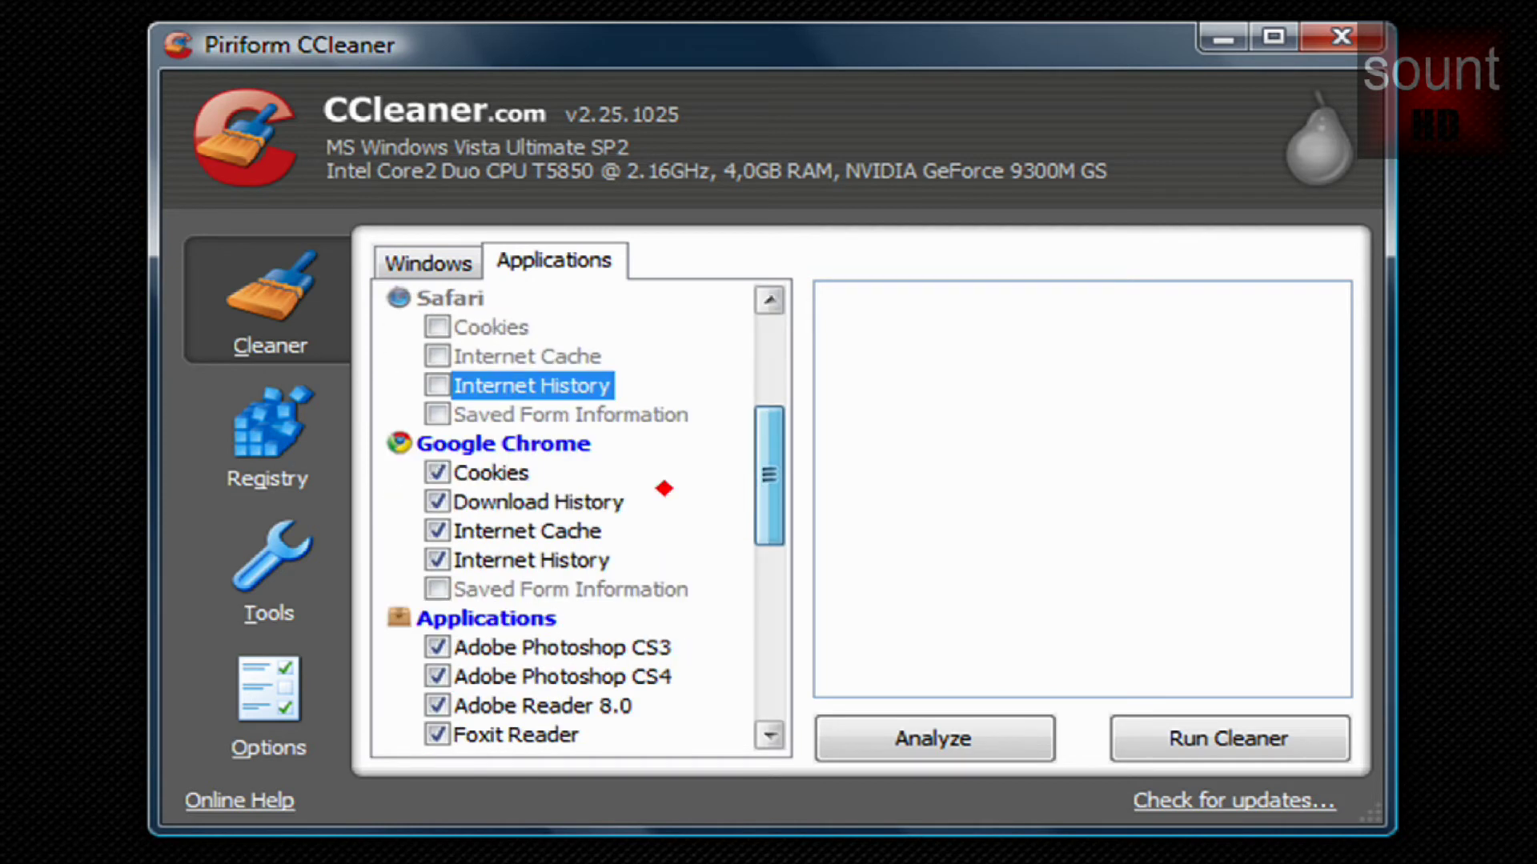
click(437, 472)
click(438, 503)
click(438, 531)
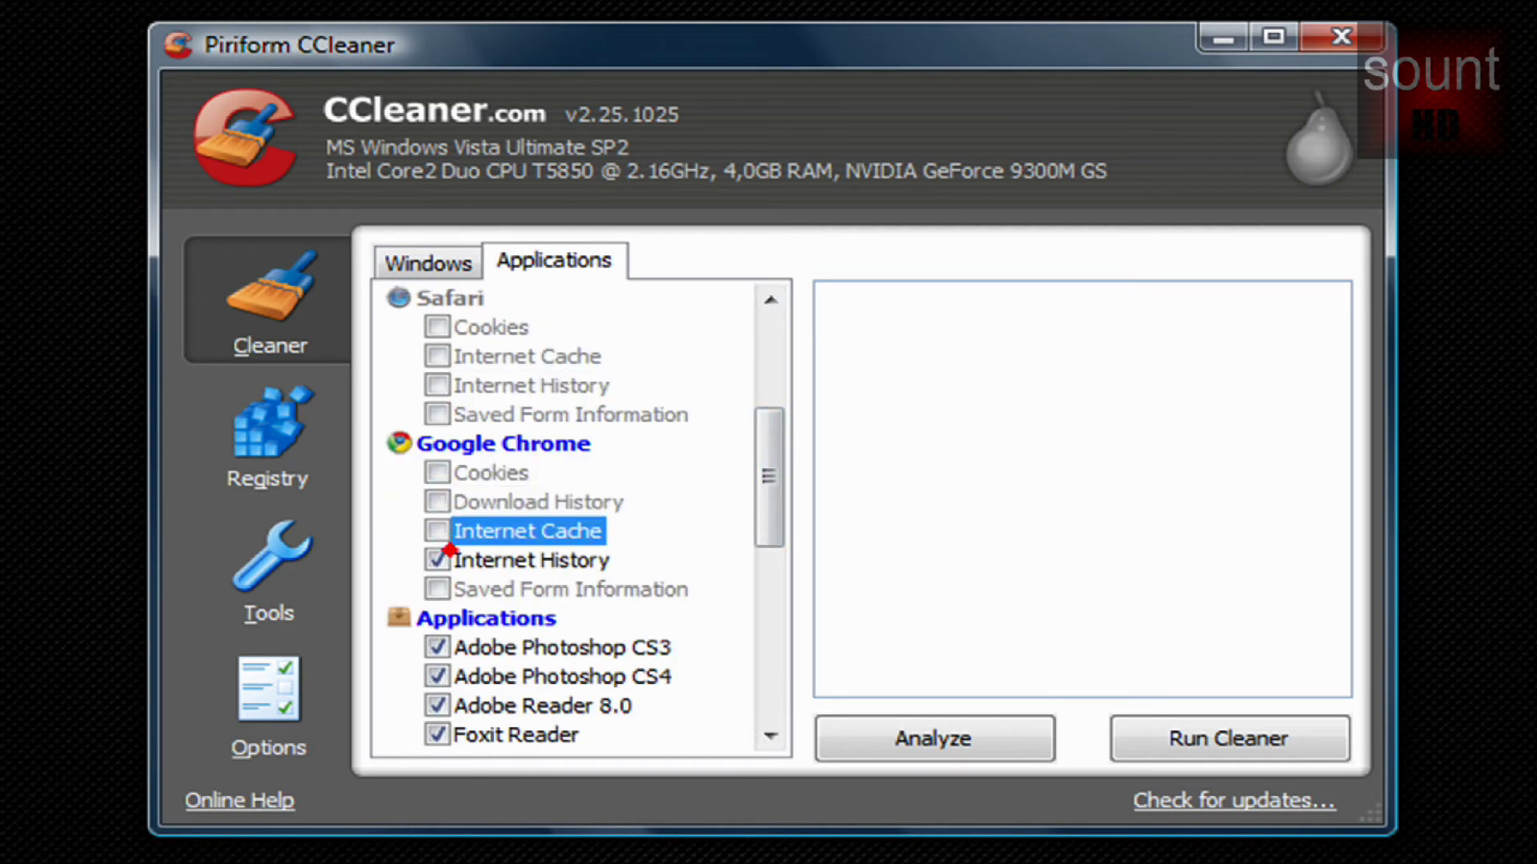
click(440, 559)
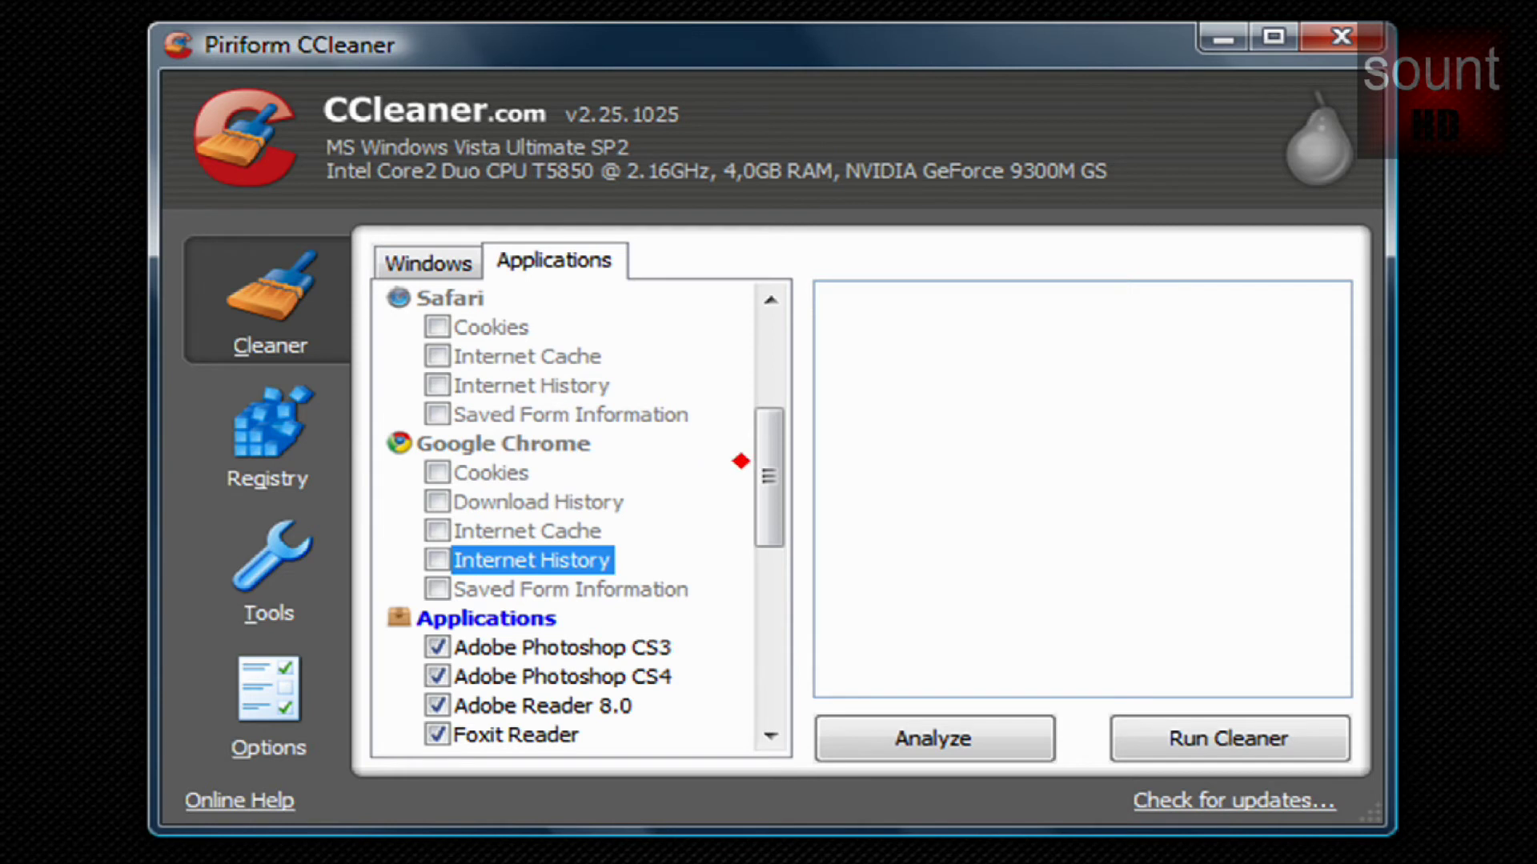
- On the Windows tab, uncheck all six Internet Explorer items, through Last Download Location
drag(768, 418, 699, 333)
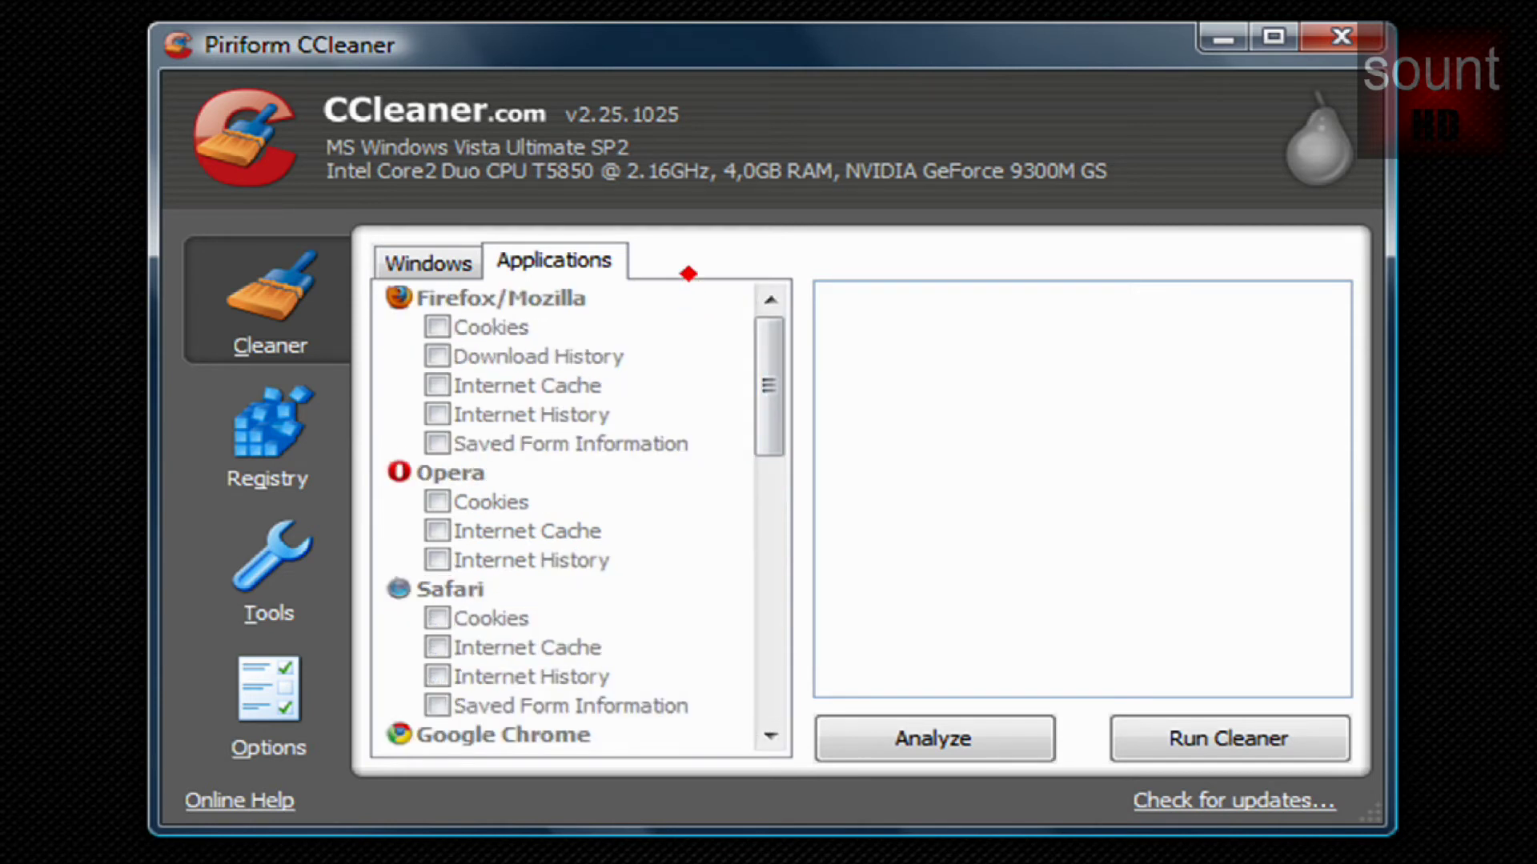
click(432, 264)
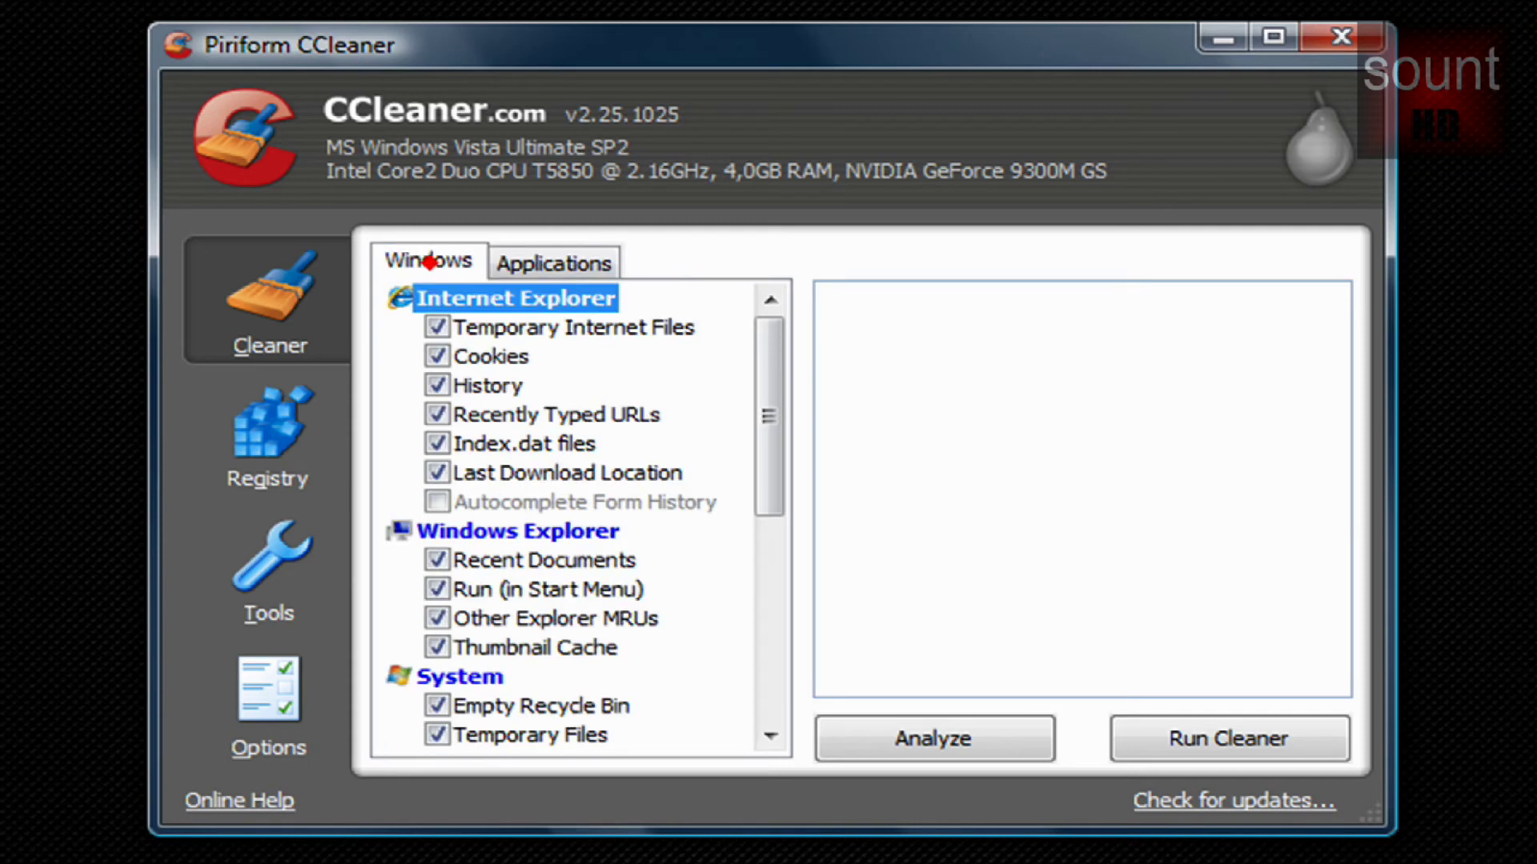
click(436, 327)
click(437, 356)
click(437, 385)
click(437, 414)
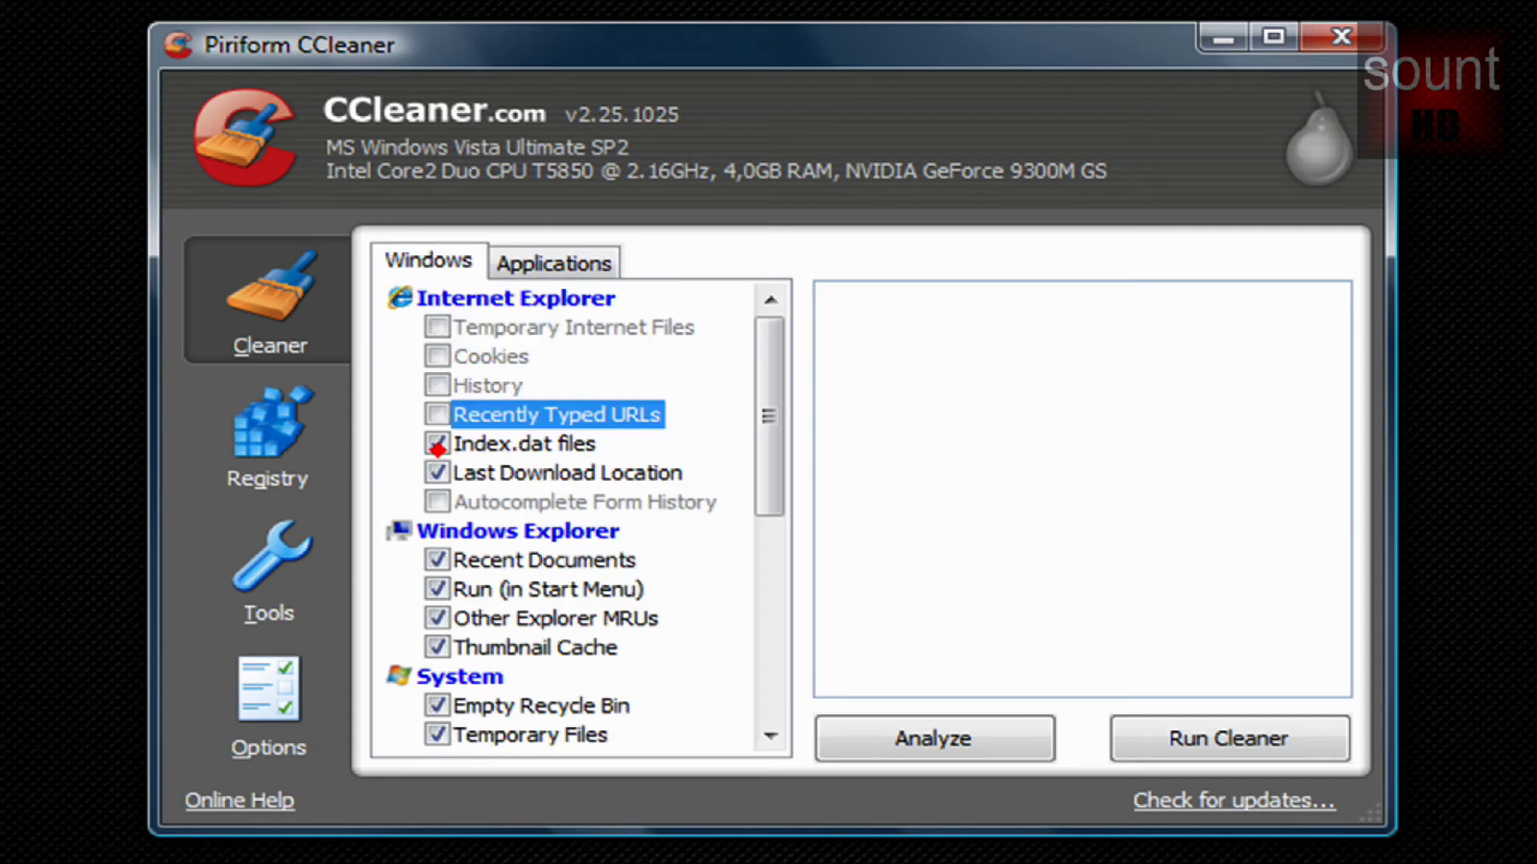
click(436, 444)
click(437, 472)
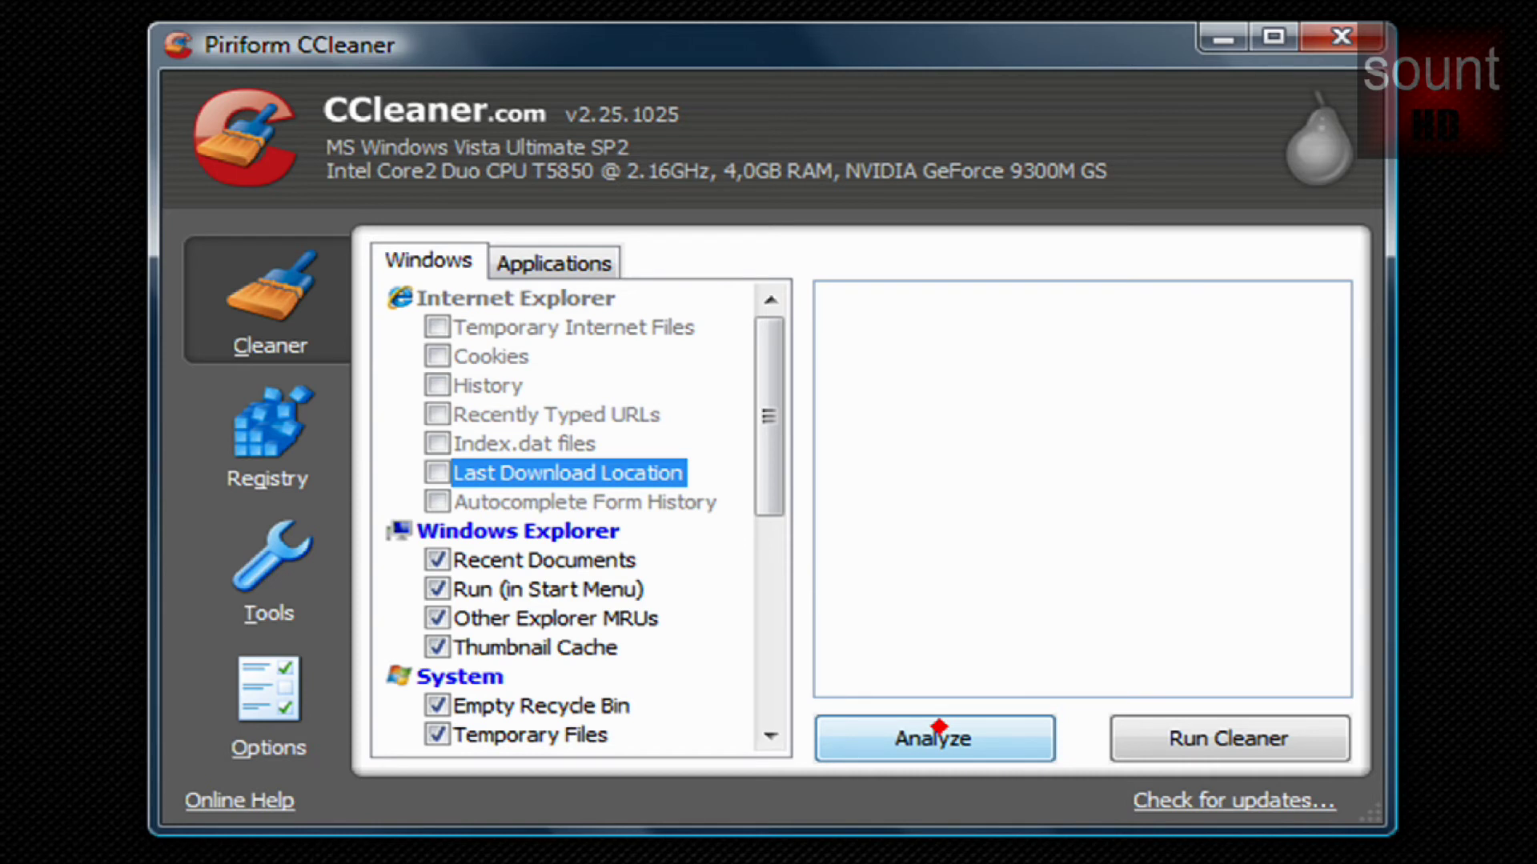
- Analyze, finding 5,16 MB: Thumbnail Cache 2 052 KB and Empty Recycle Bin 3 236 KB
click(938, 726)
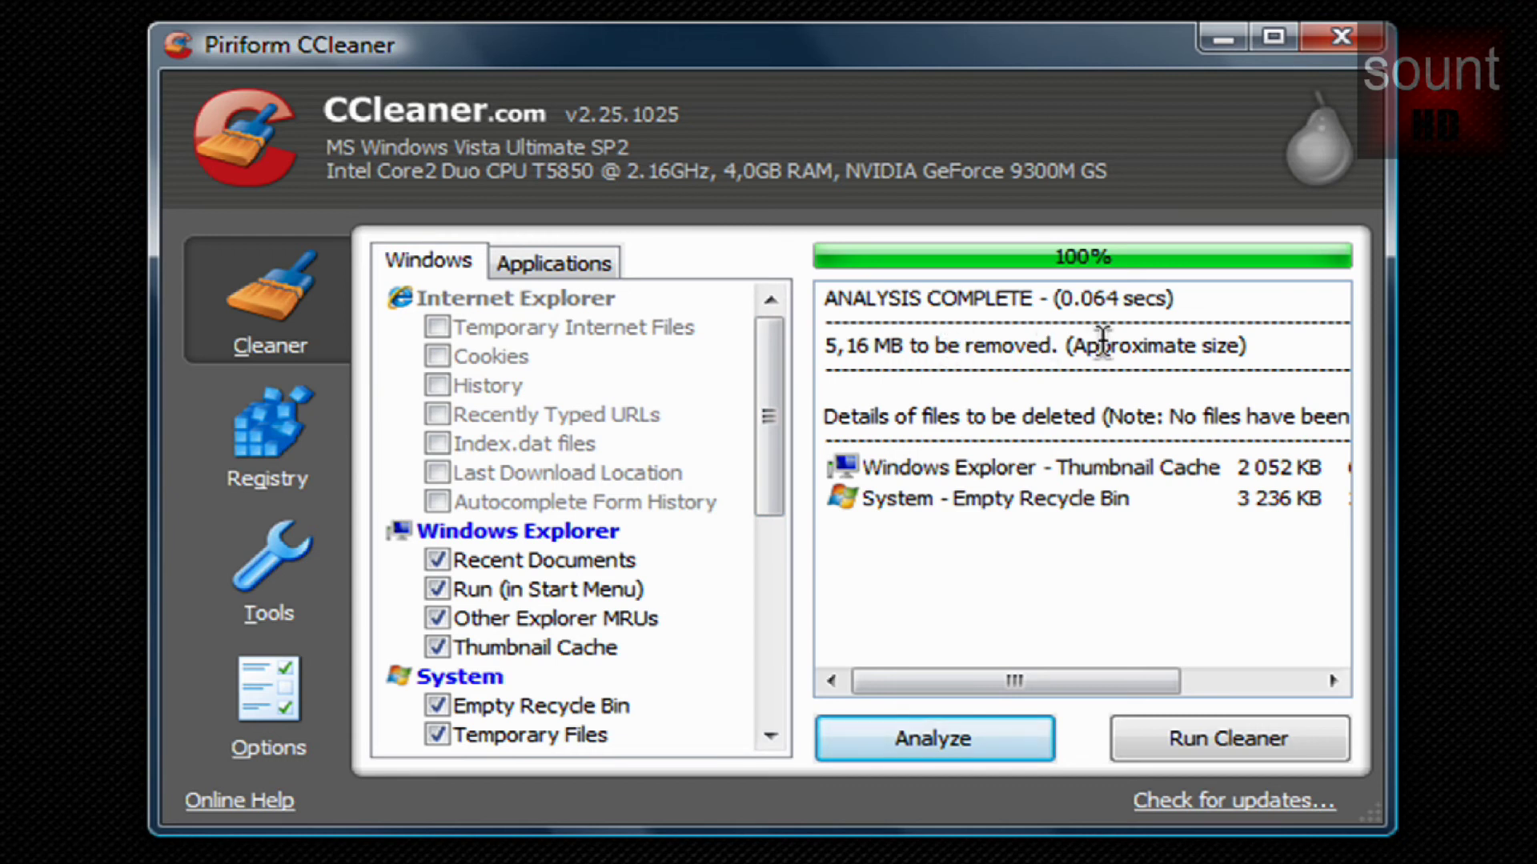
drag(1041, 674, 1006, 659)
click(1206, 666)
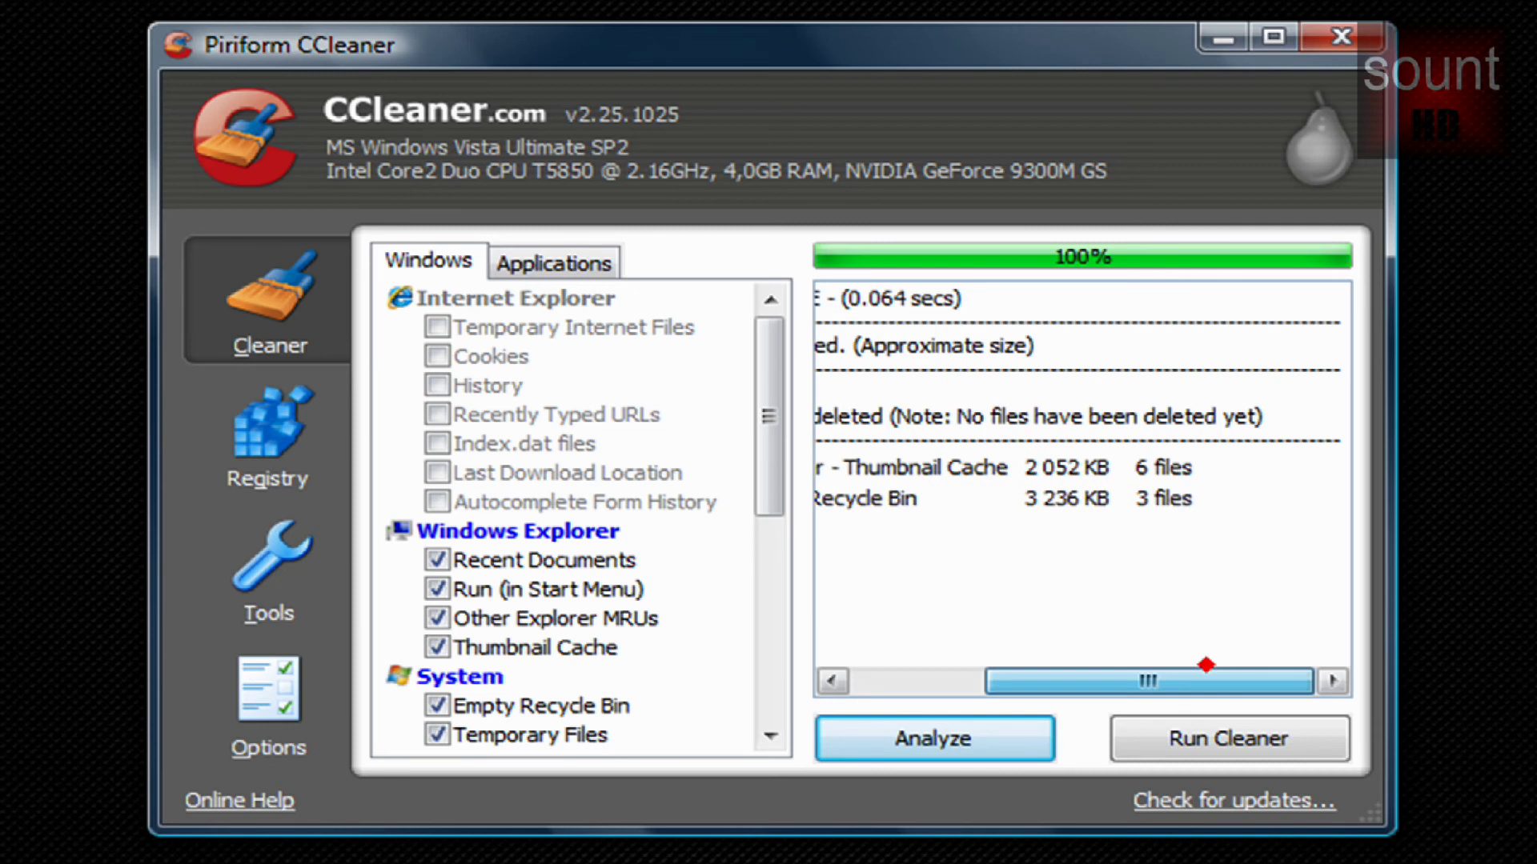
drag(1194, 665, 998, 675)
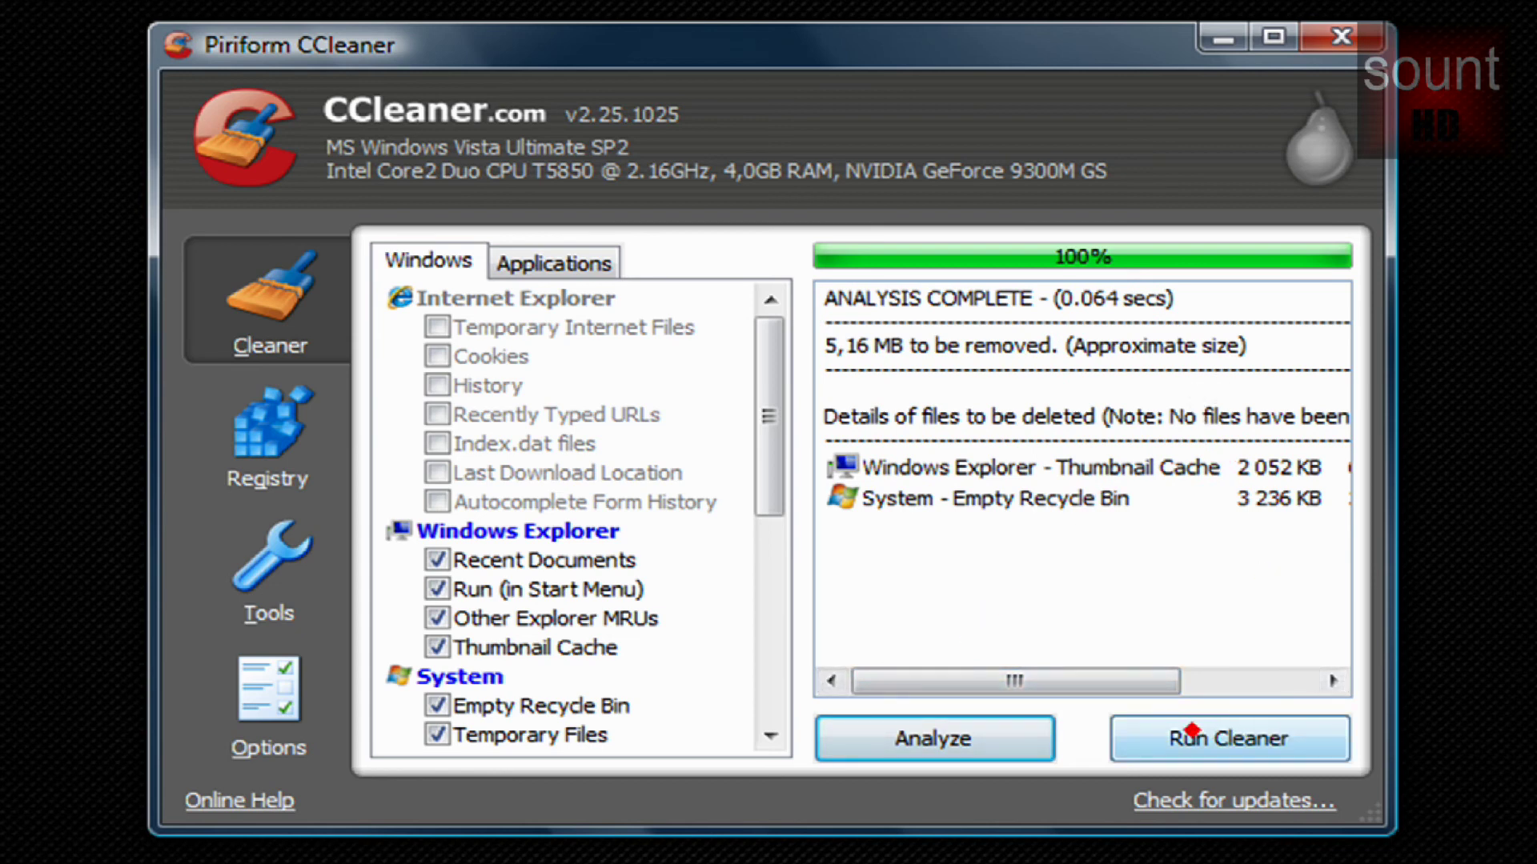
- Run the cleaner, confirm deletion of 5,16 MB, then close CCleaner
click(1224, 736)
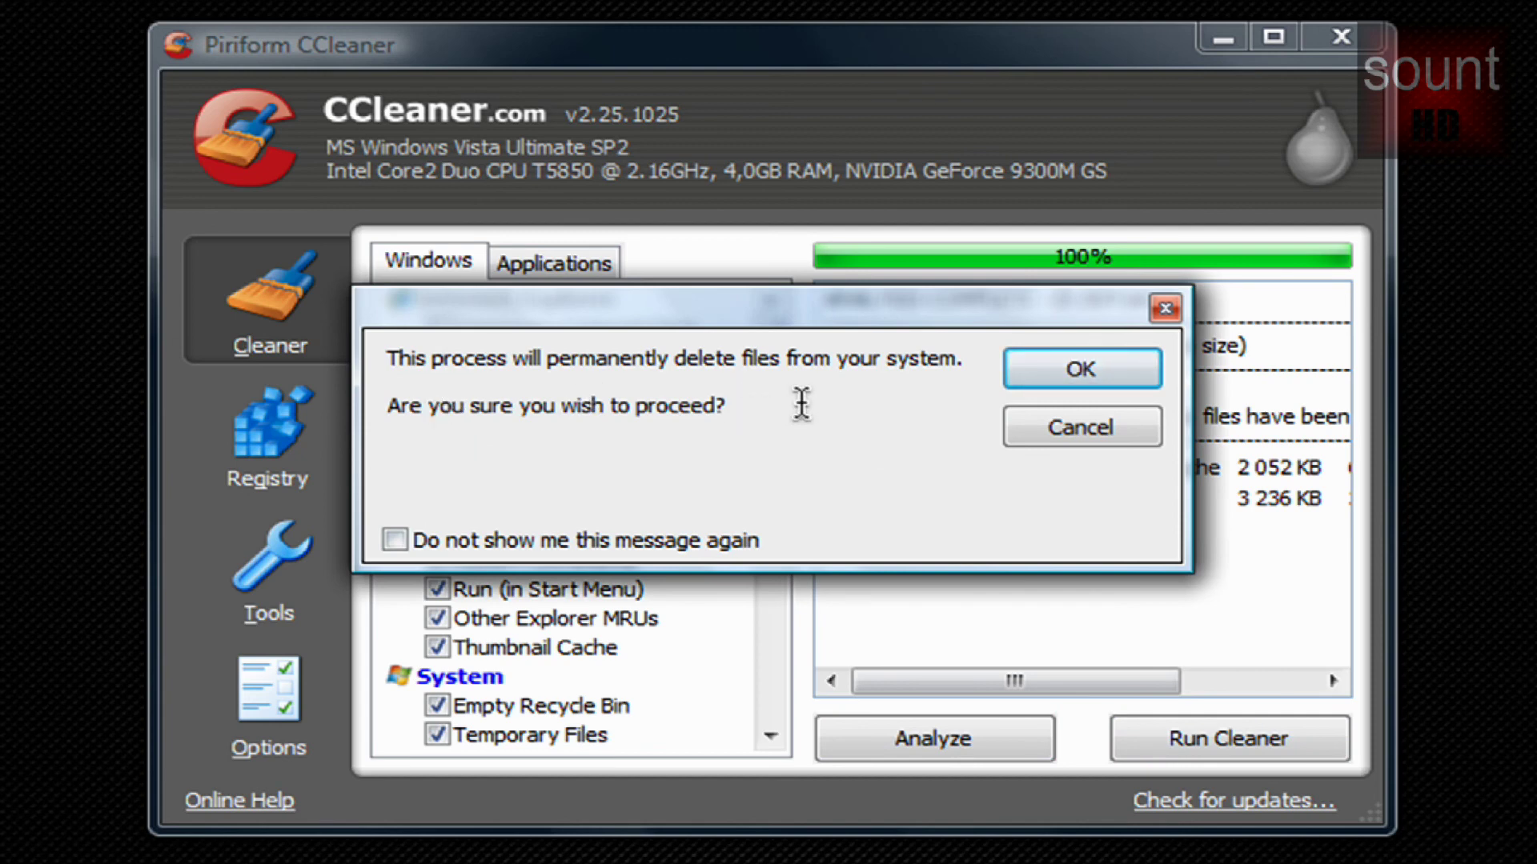
click(1074, 368)
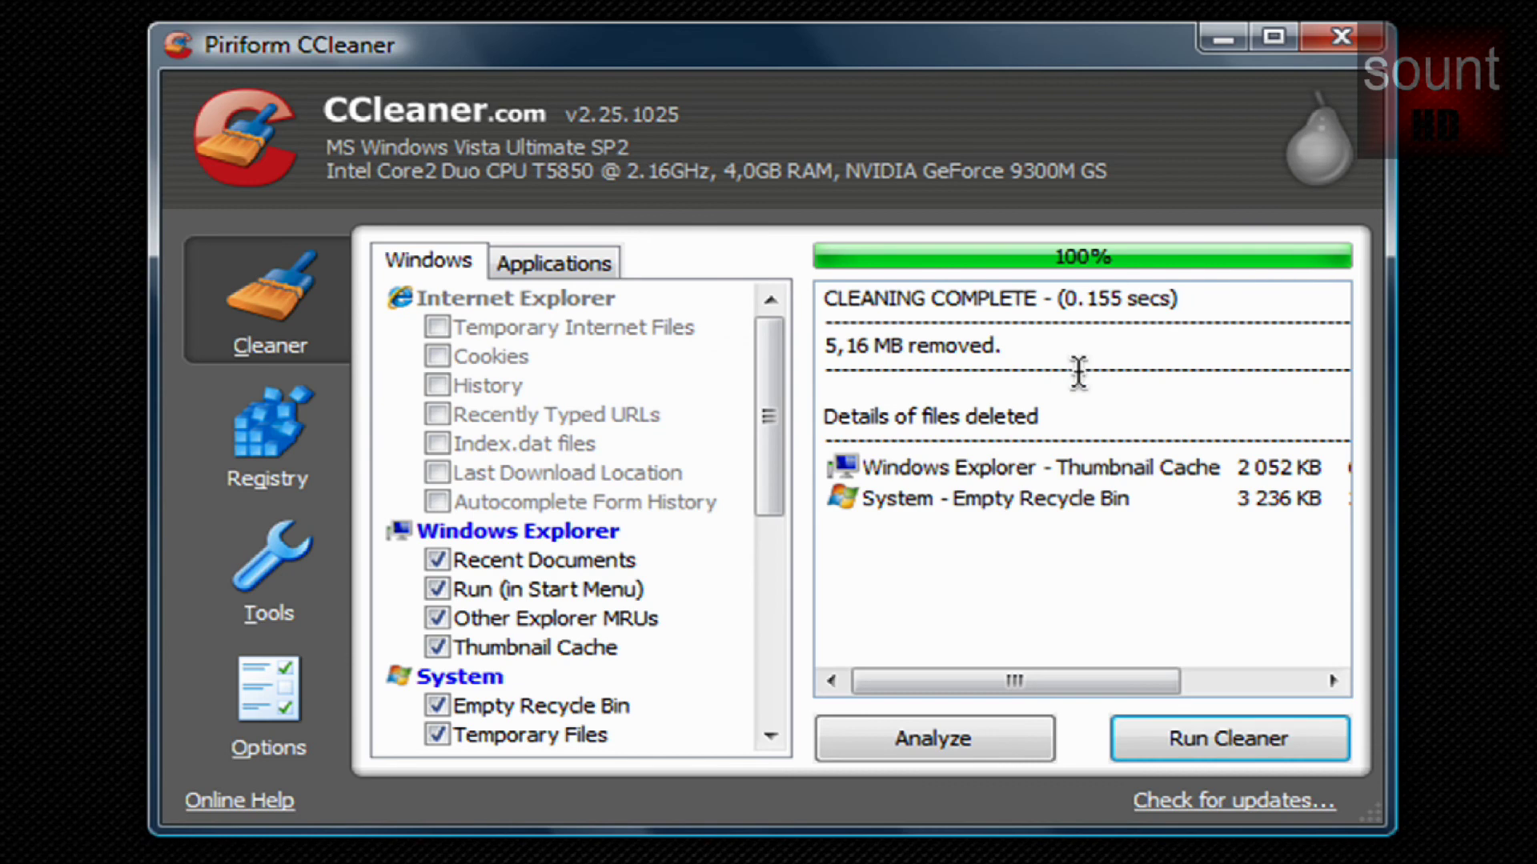
drag(833, 347, 996, 347)
click(1030, 352)
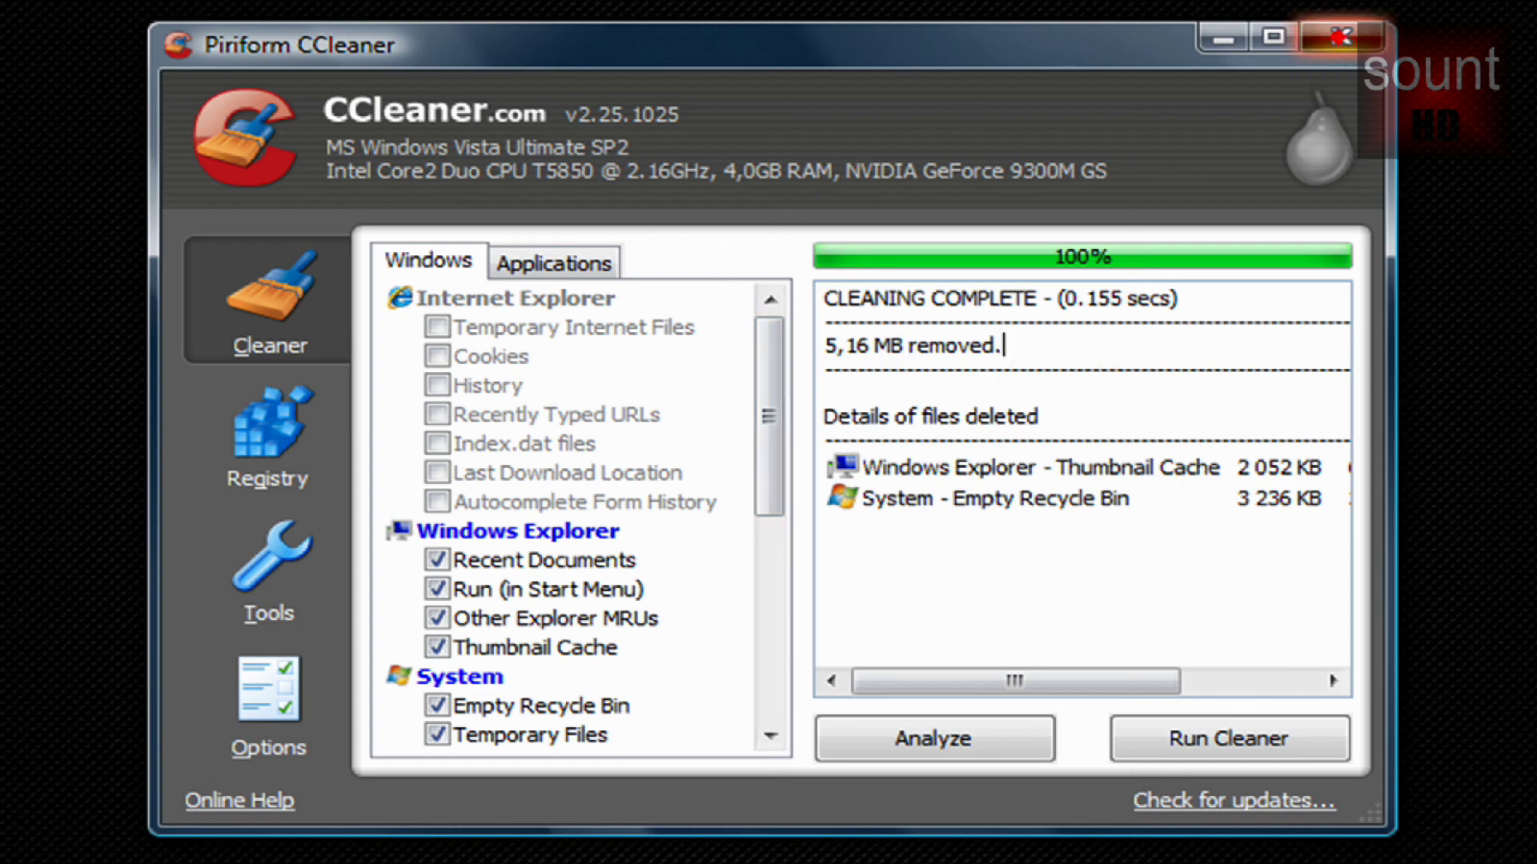
click(1341, 36)
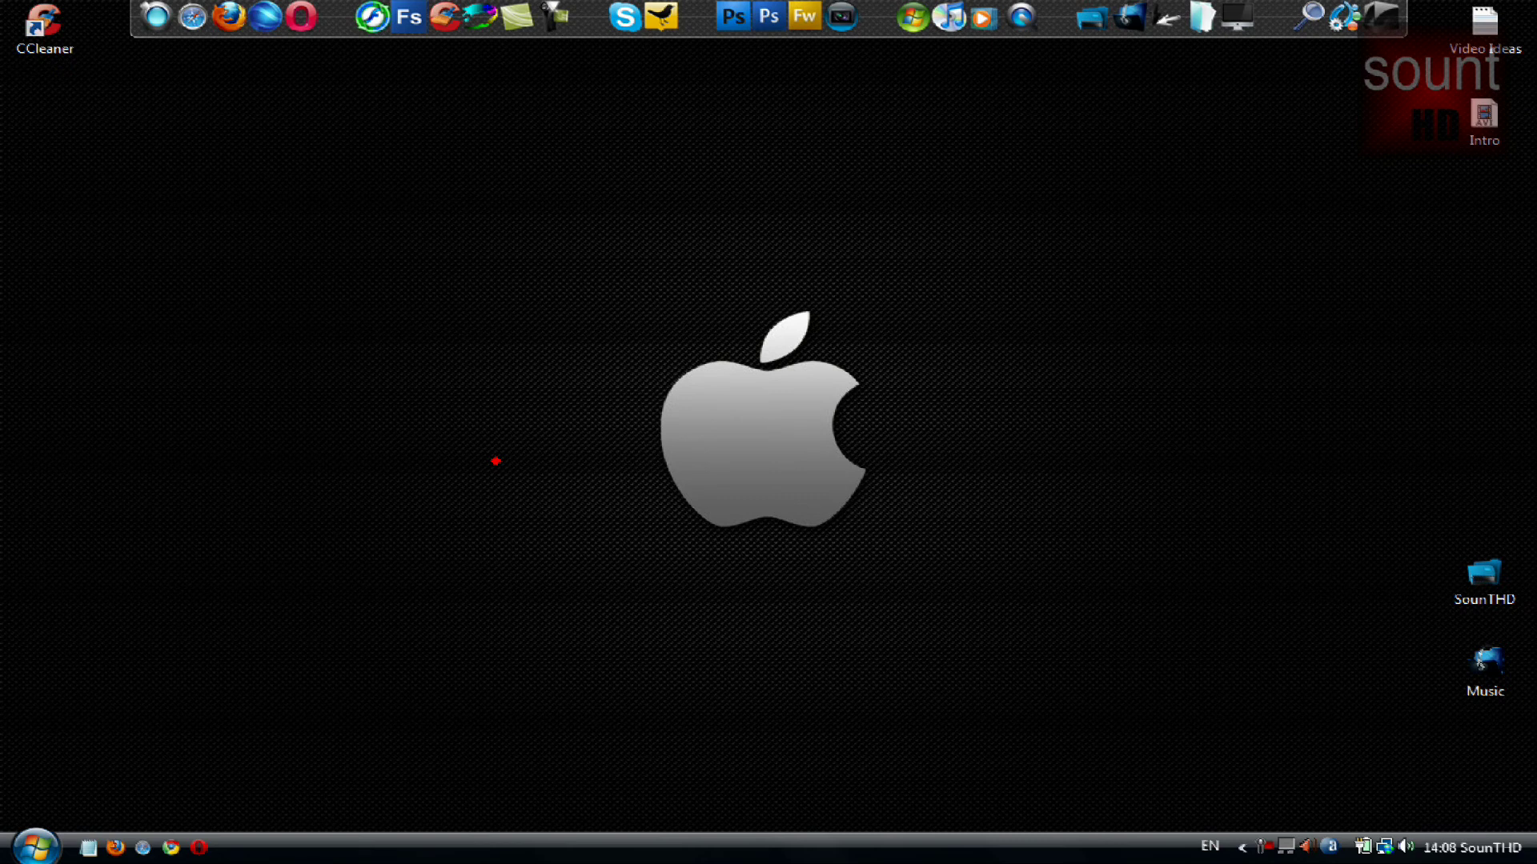